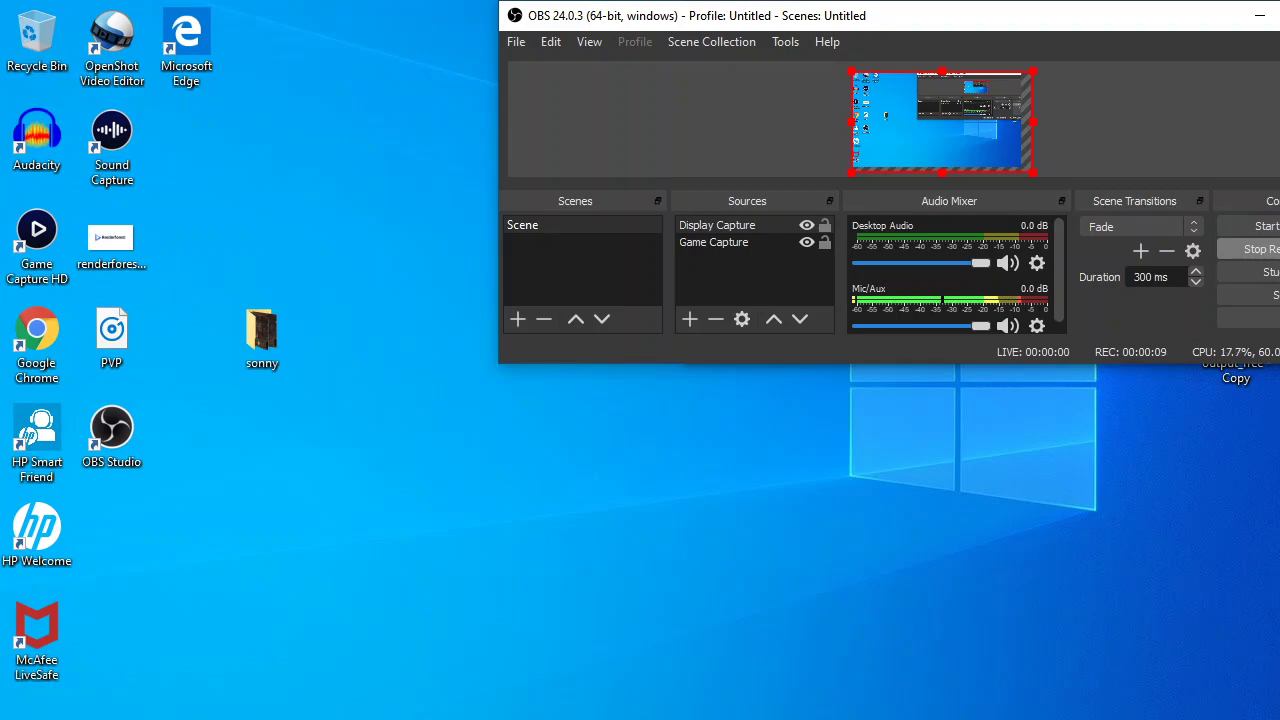
# Clear the desktop and watch the output_free - Copy GAMING WITH SONNY video in Movies & TV.
pyautogui.click(640, 650)
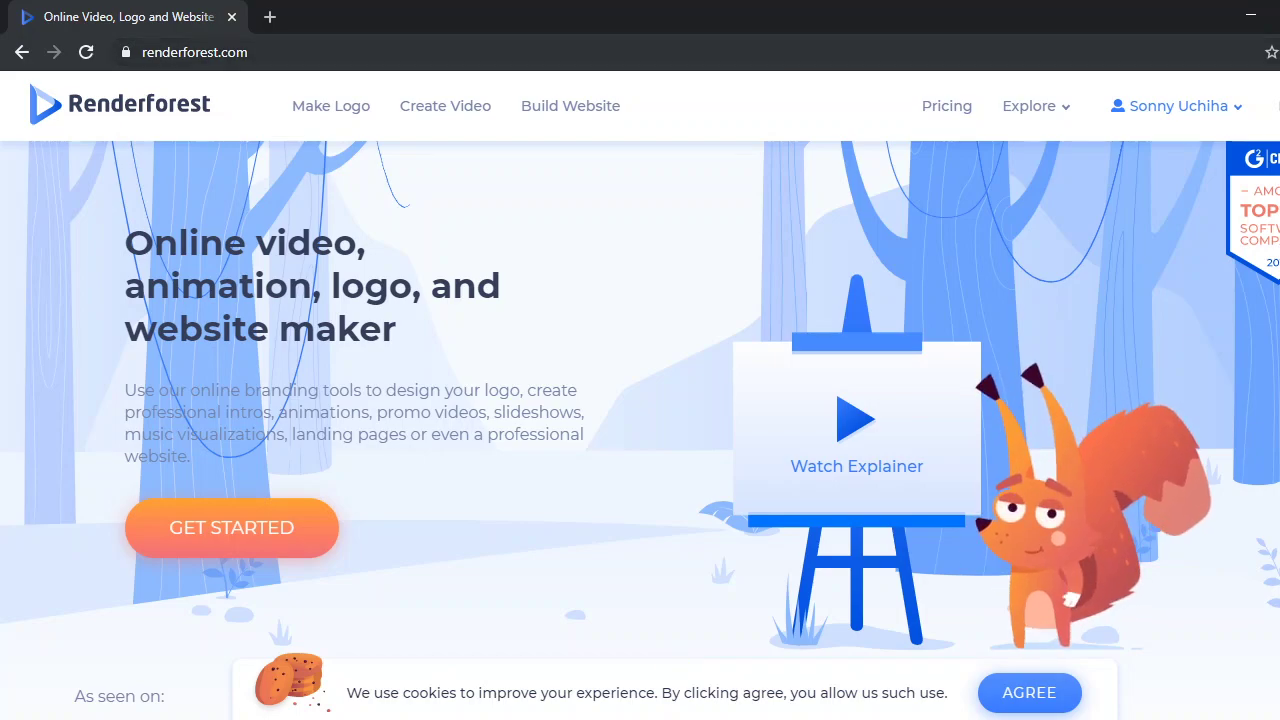
pyautogui.click(1250, 15)
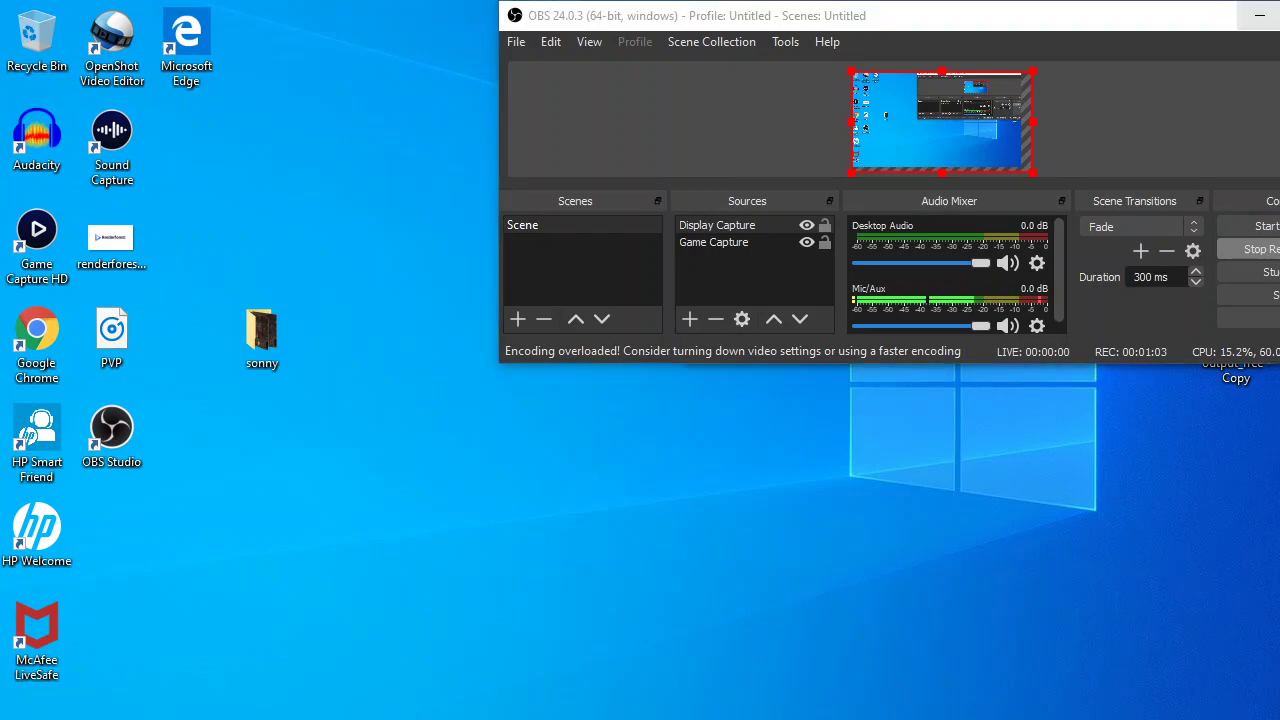
pyautogui.hotkey('alt', 'Tab')
pyautogui.click(1251, 15)
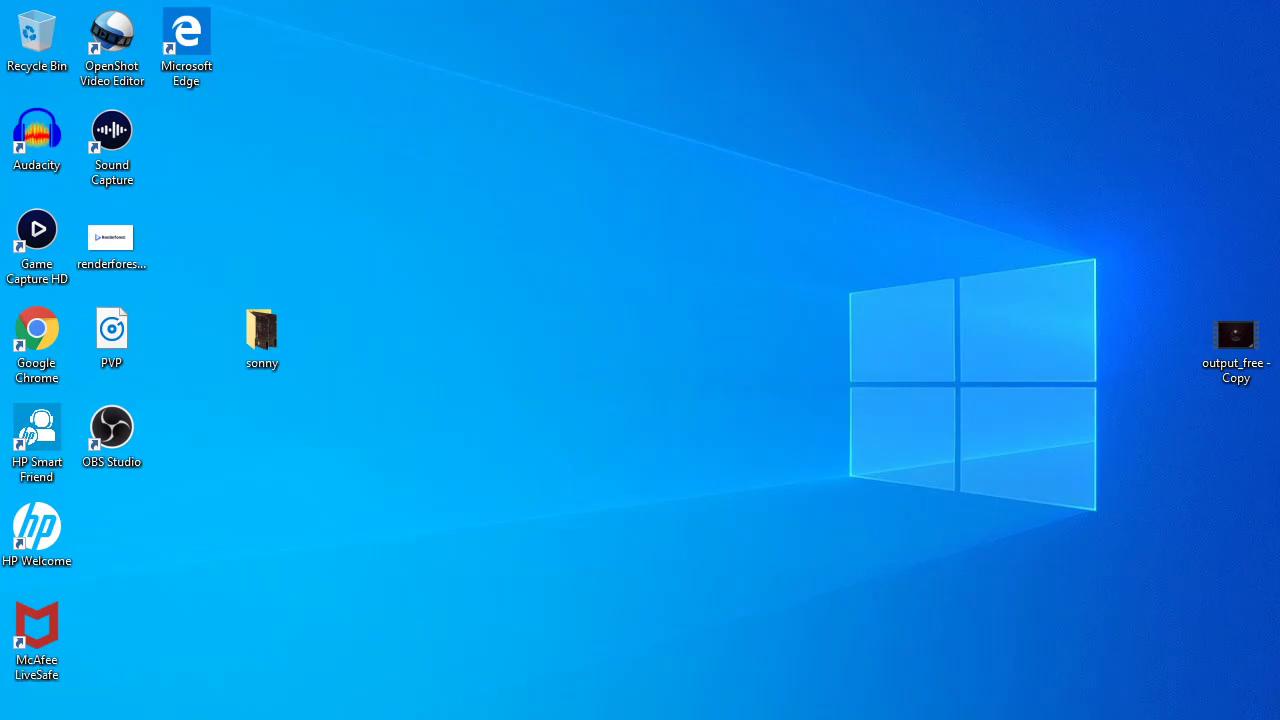
pyautogui.doubleClick(1236, 336)
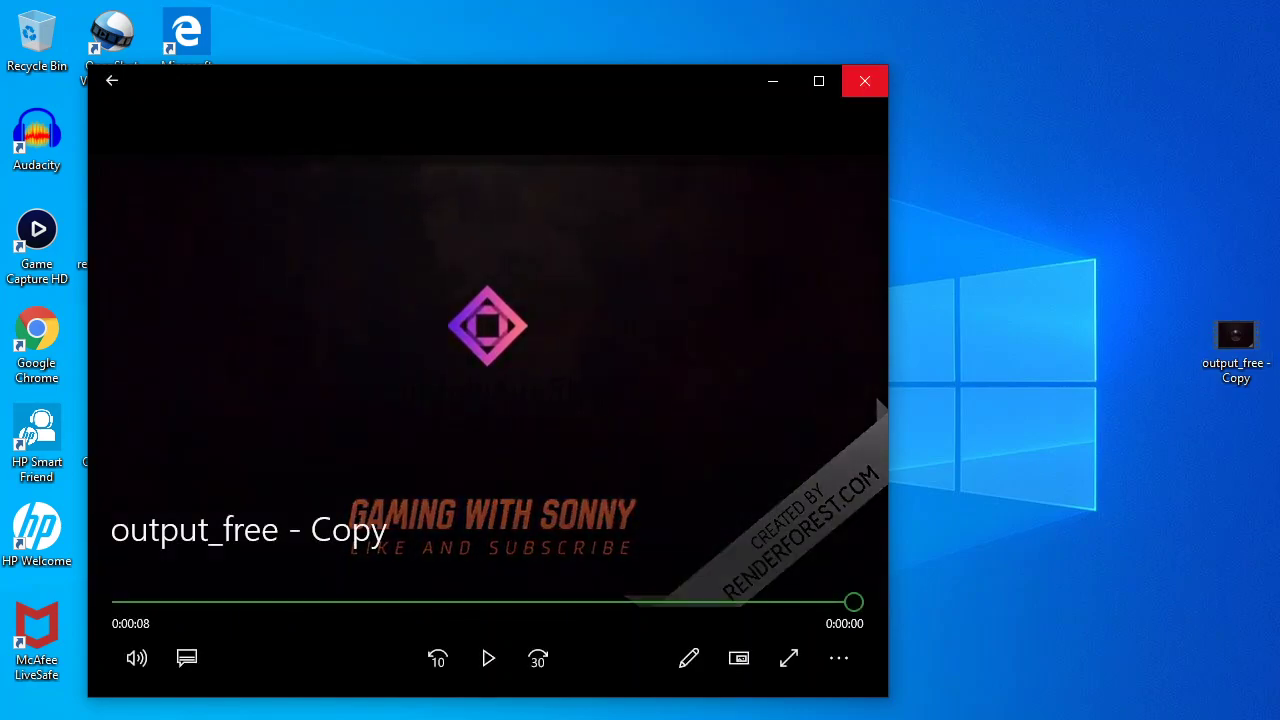
pyautogui.click(865, 81)
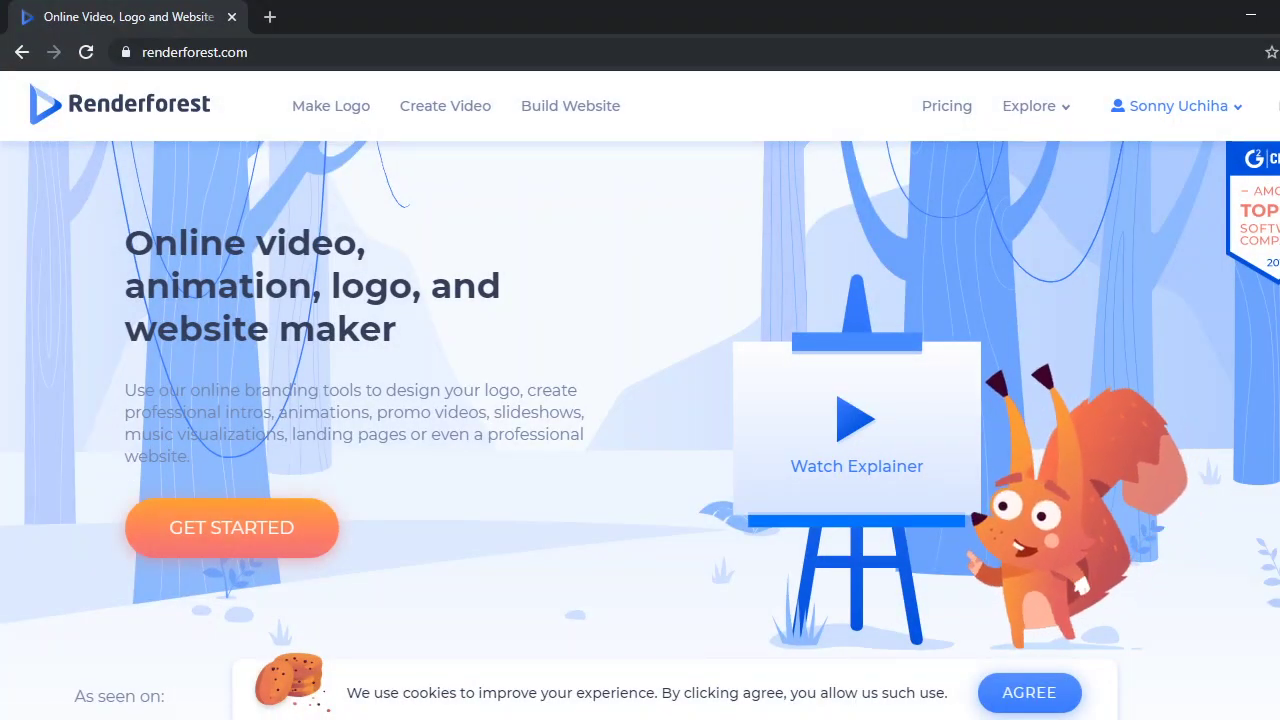
# Choose the Quick Logo Animation template from Create Video and scroll down to create it.
pyautogui.click(445, 105)
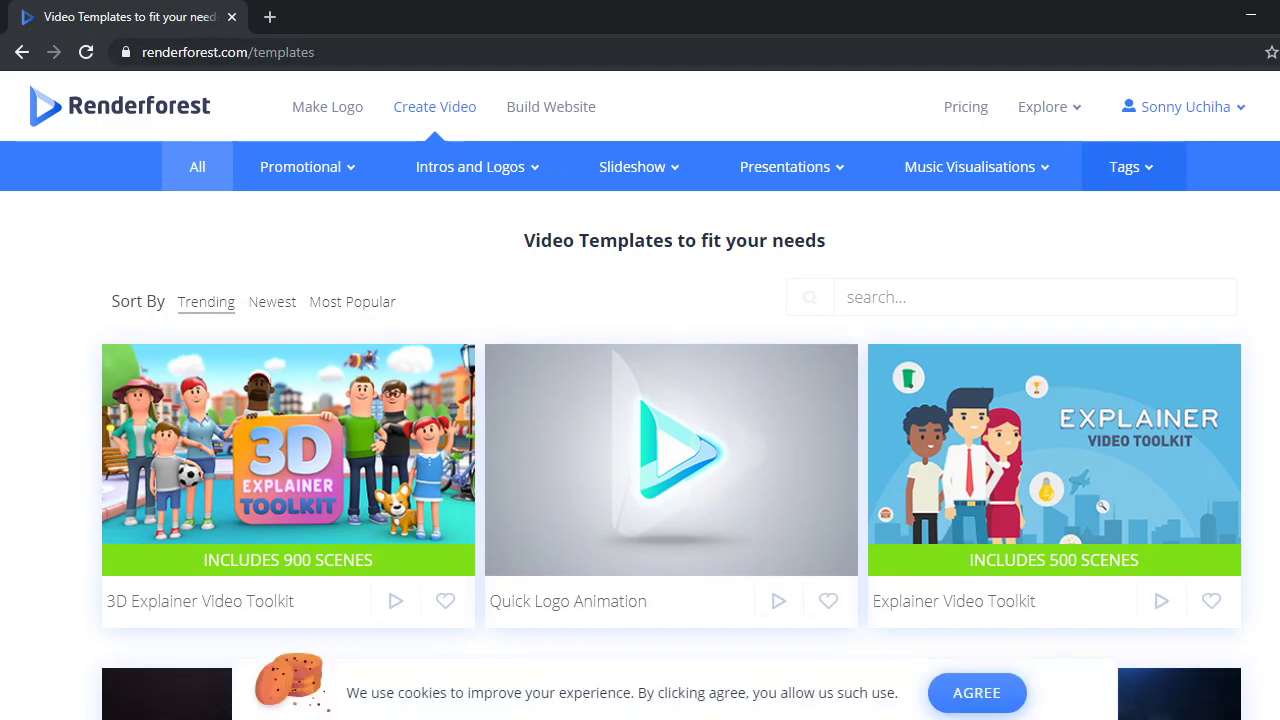
pyautogui.click(671, 458)
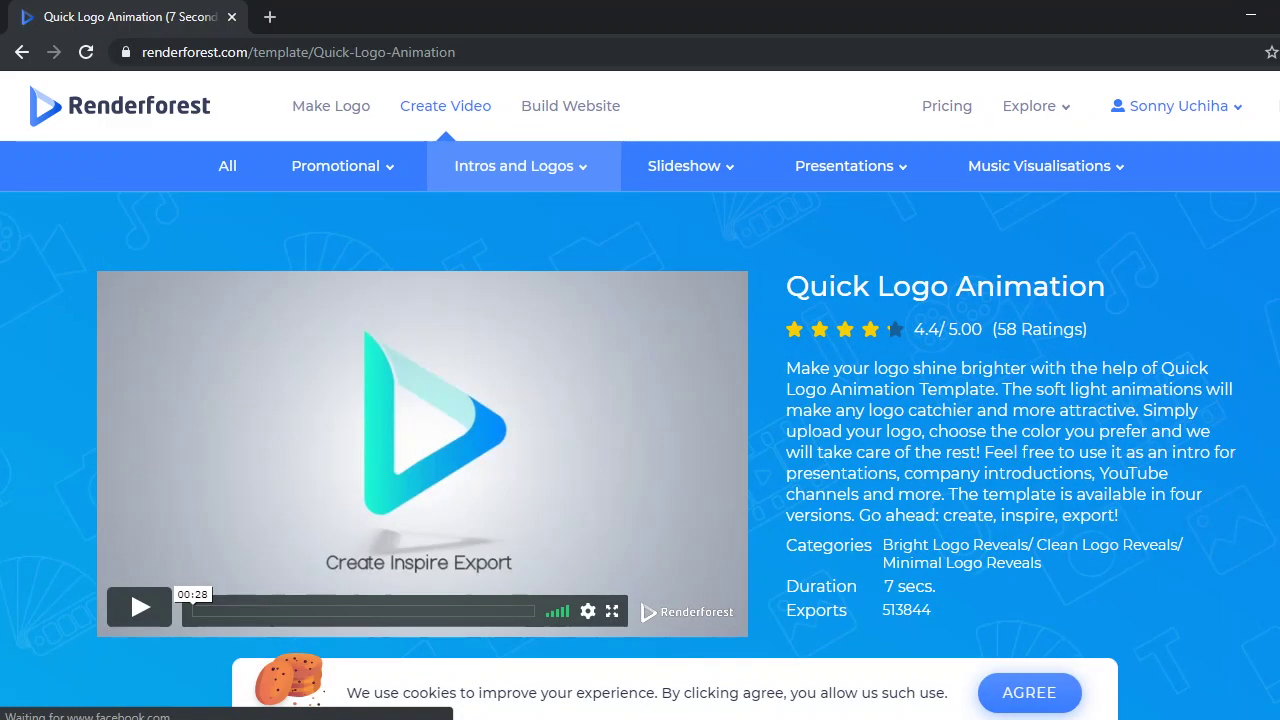
pyautogui.scroll(-2, 640, 400)
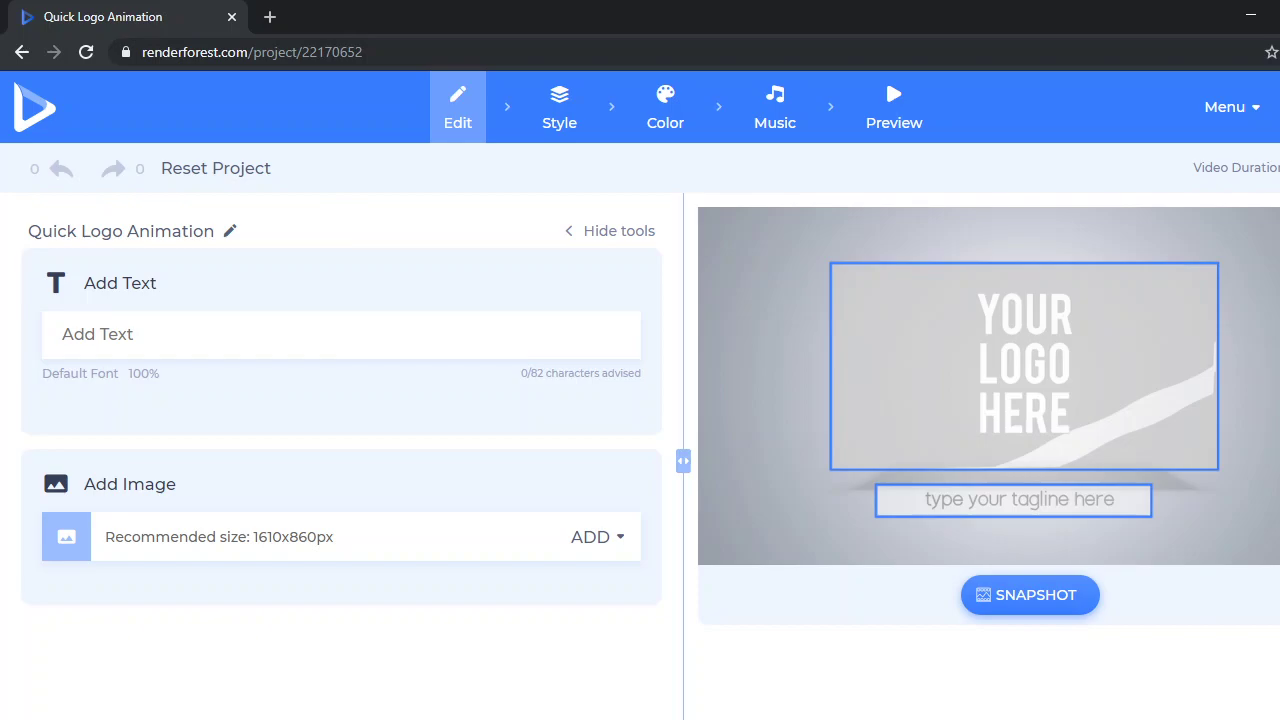
# Enter GAMING WITH SONNY as the animation's tagline text.
pyautogui.press('Tab')
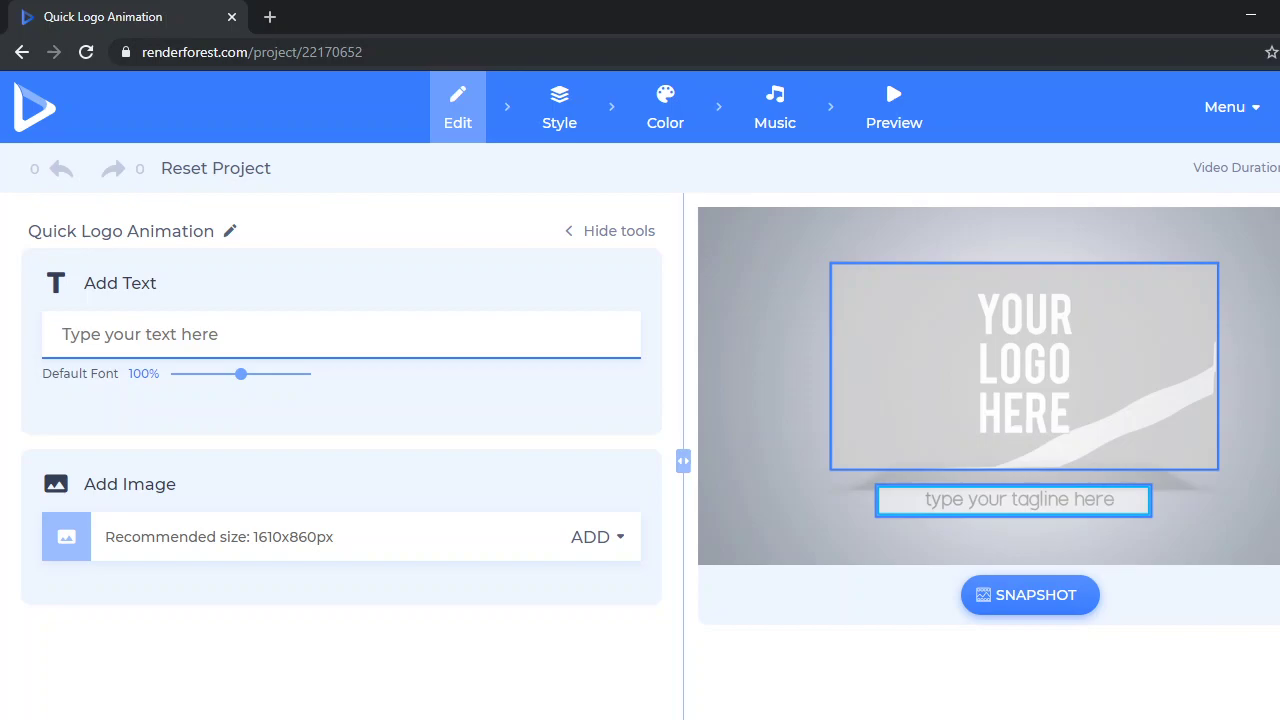
pyautogui.write('GAMING WI')
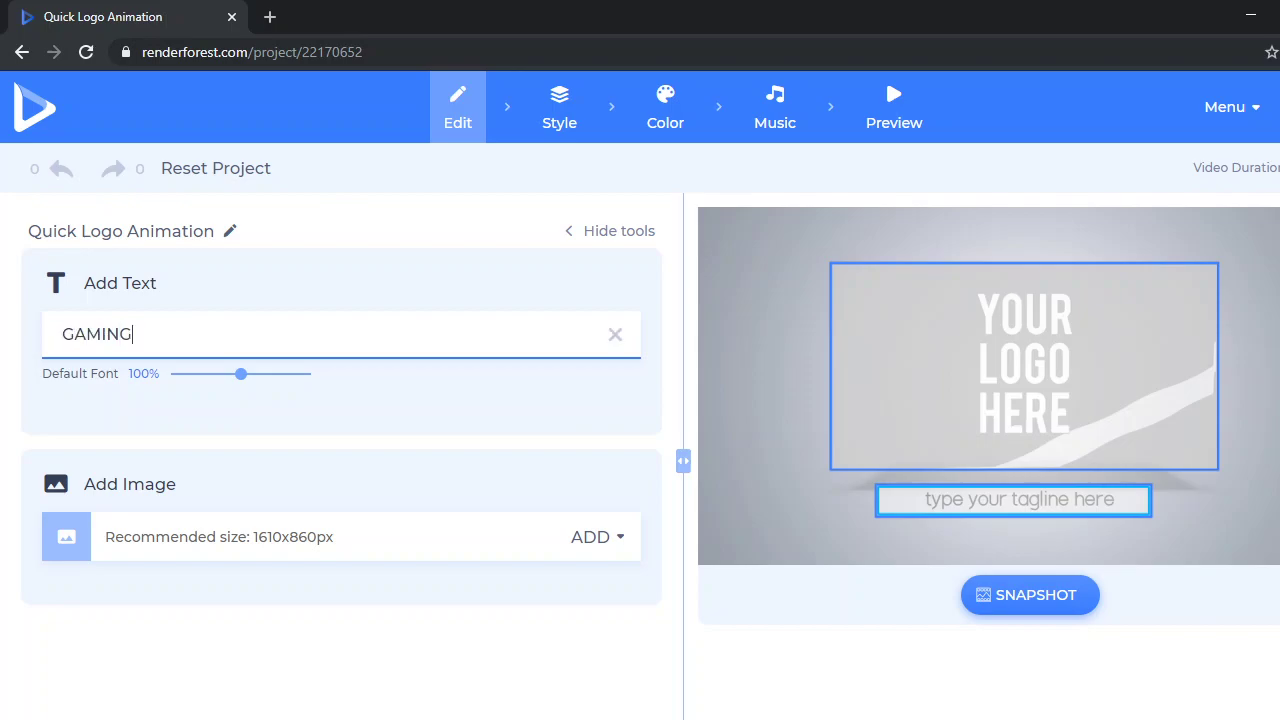
pyautogui.write('TH SONNY')
pyautogui.press('Return')
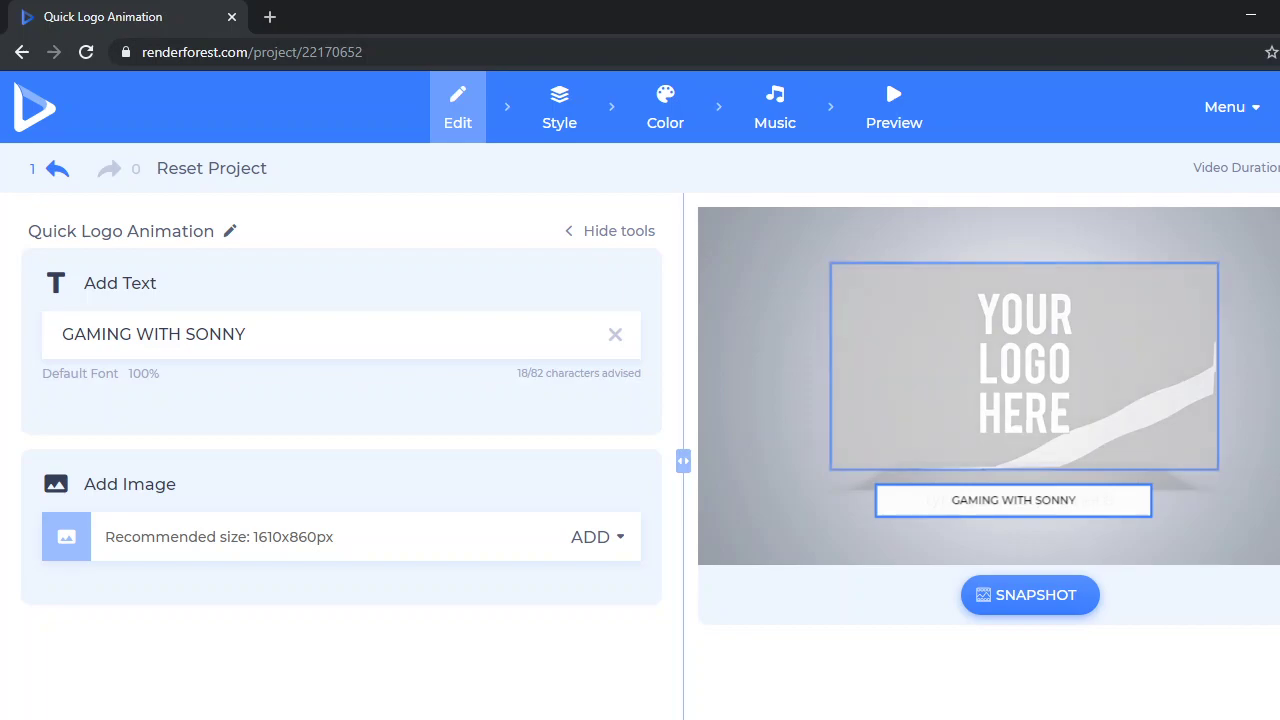
pyautogui.click(983, 424)
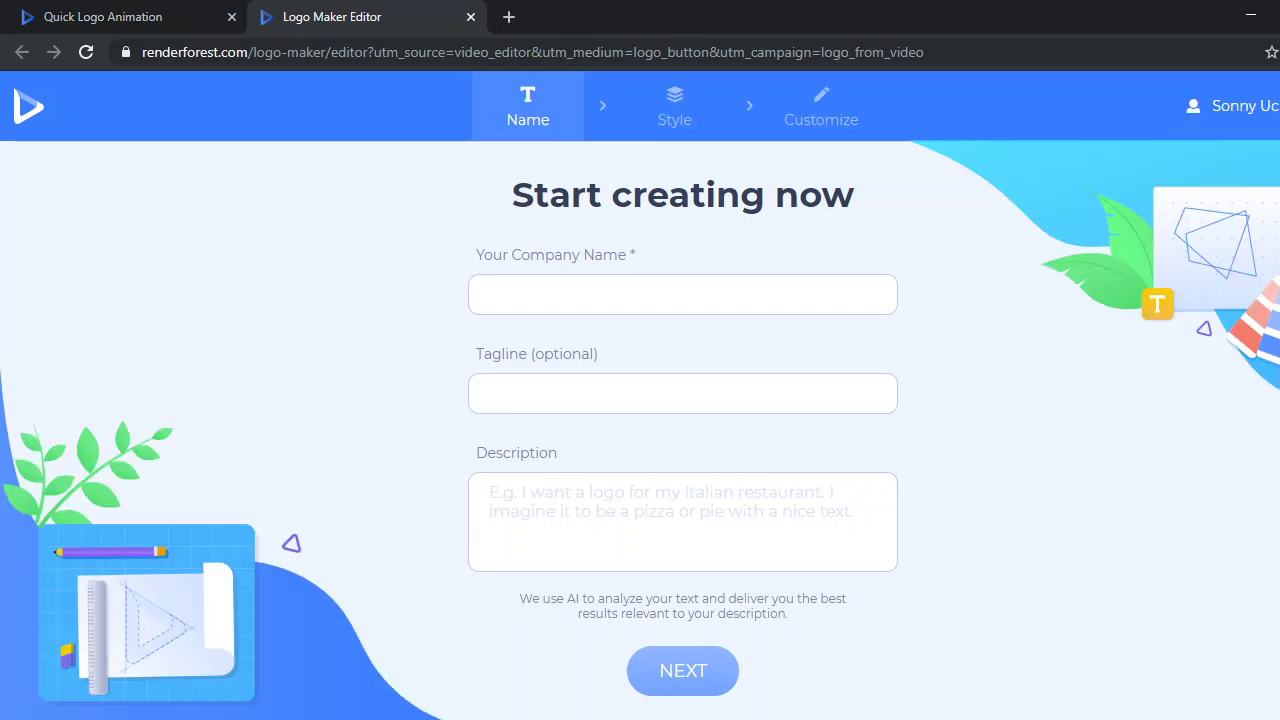
# Enter GAMING WITH SONNY as the Logo Maker company name and continue to styles.
pyautogui.write('GA')
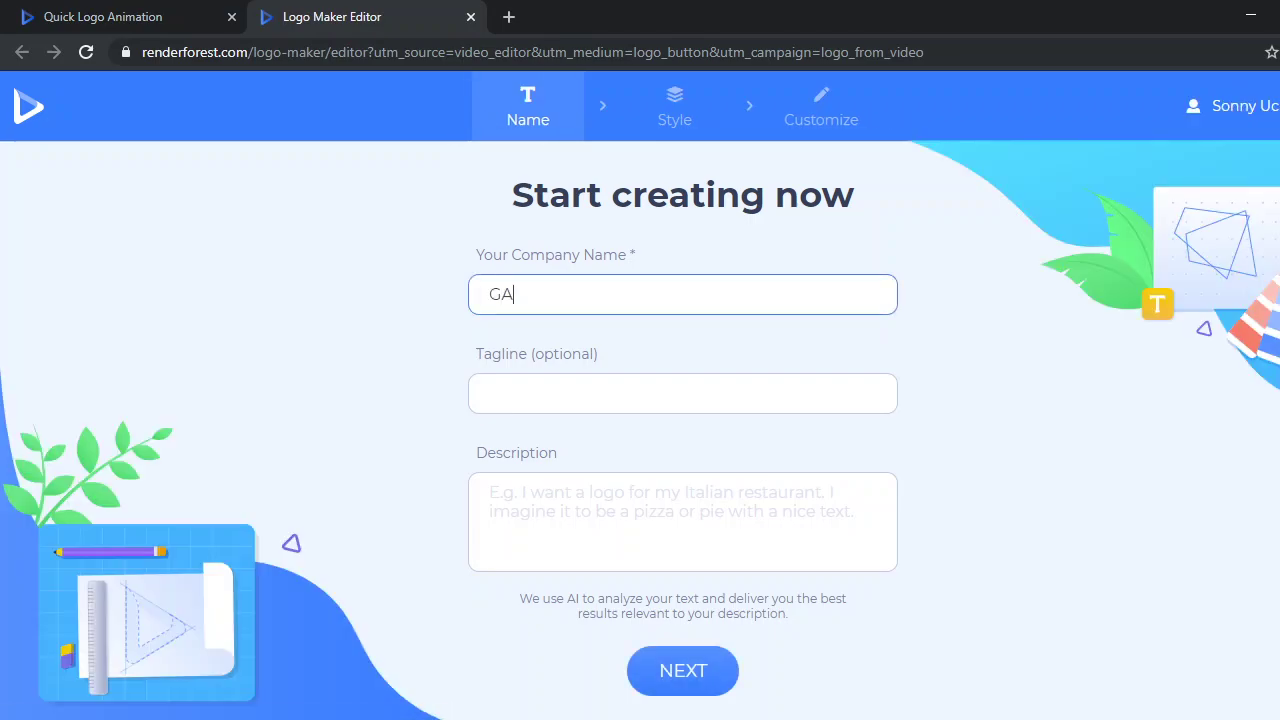
pyautogui.write('MING')
pyautogui.write('OON')
pyautogui.write('NNY')
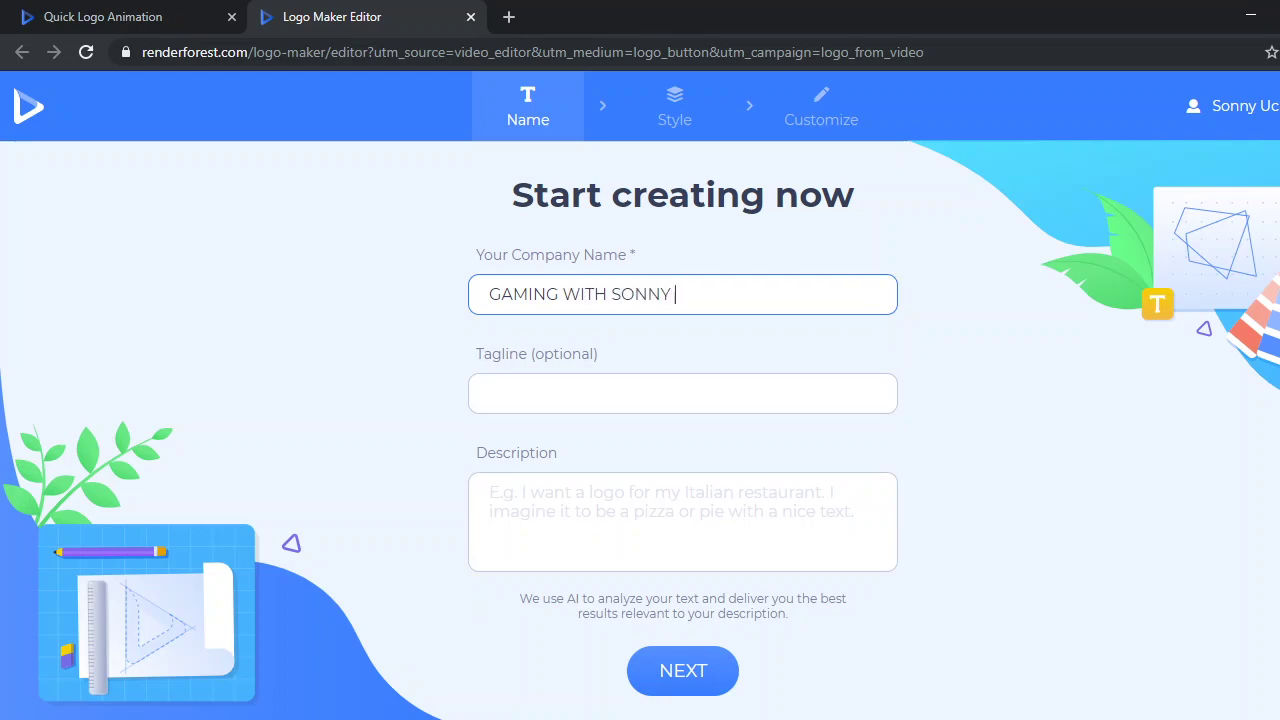
pyautogui.click(683, 671)
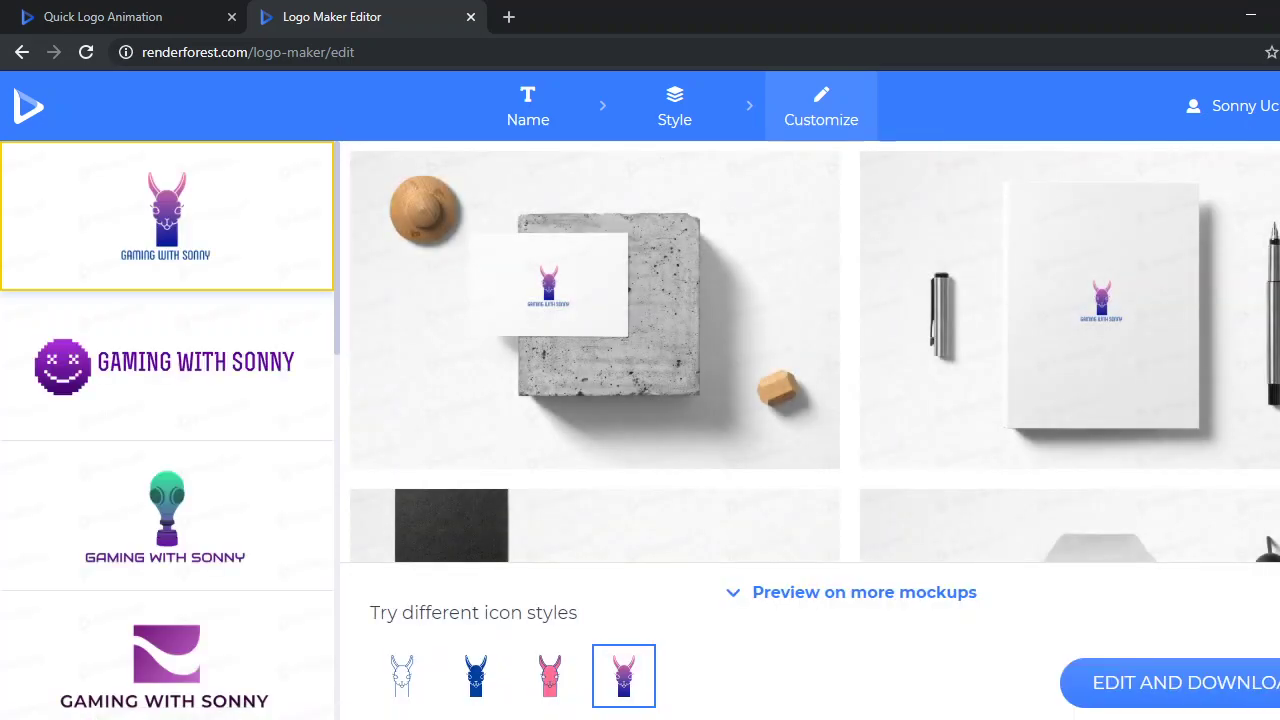
# Select the purple bear logo from the generated designs and open its download plans.
pyautogui.click(167, 515)
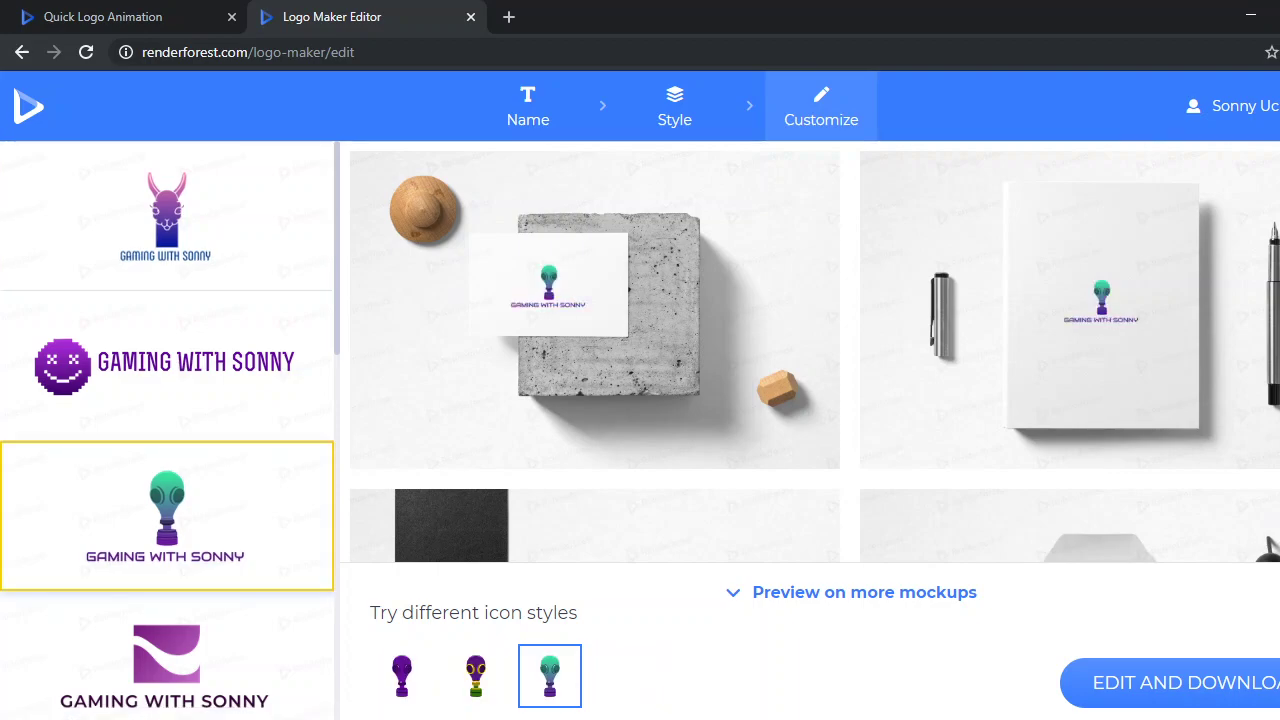
pyautogui.scroll(-2, 167, 430)
pyautogui.scroll(-1, 167, 430)
pyautogui.scroll(-1, 167, 430)
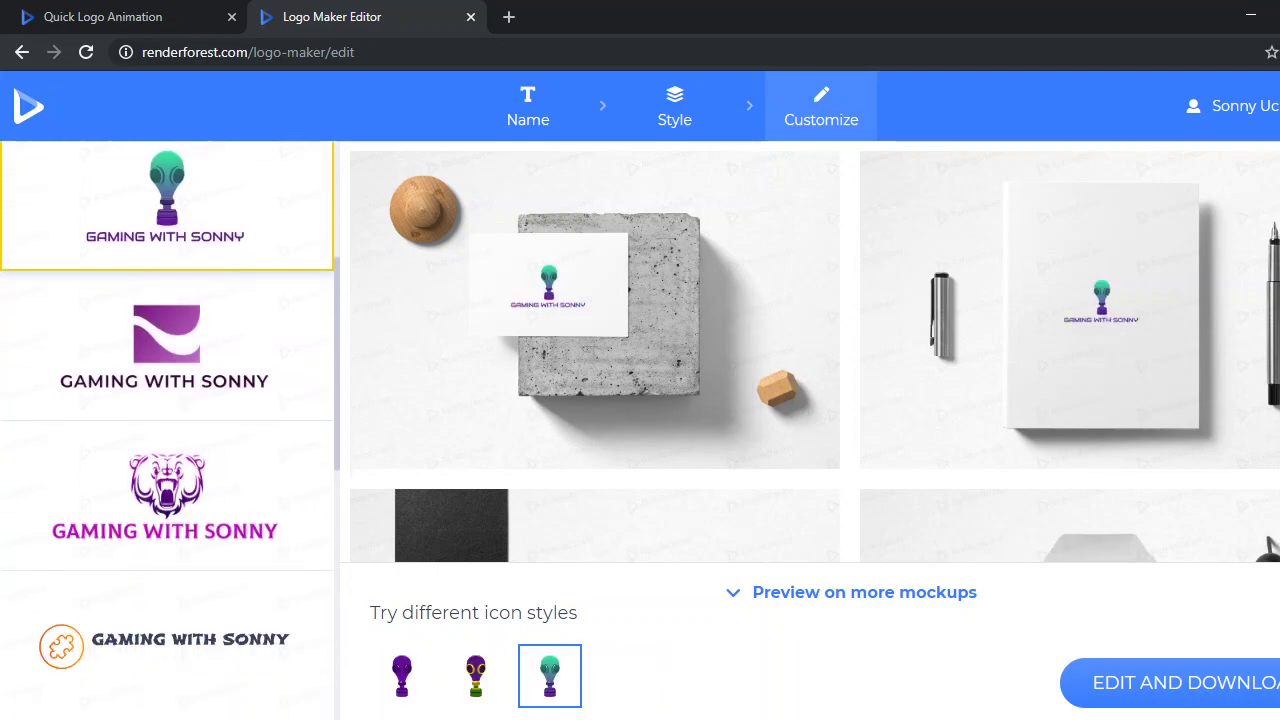
pyautogui.click(167, 430)
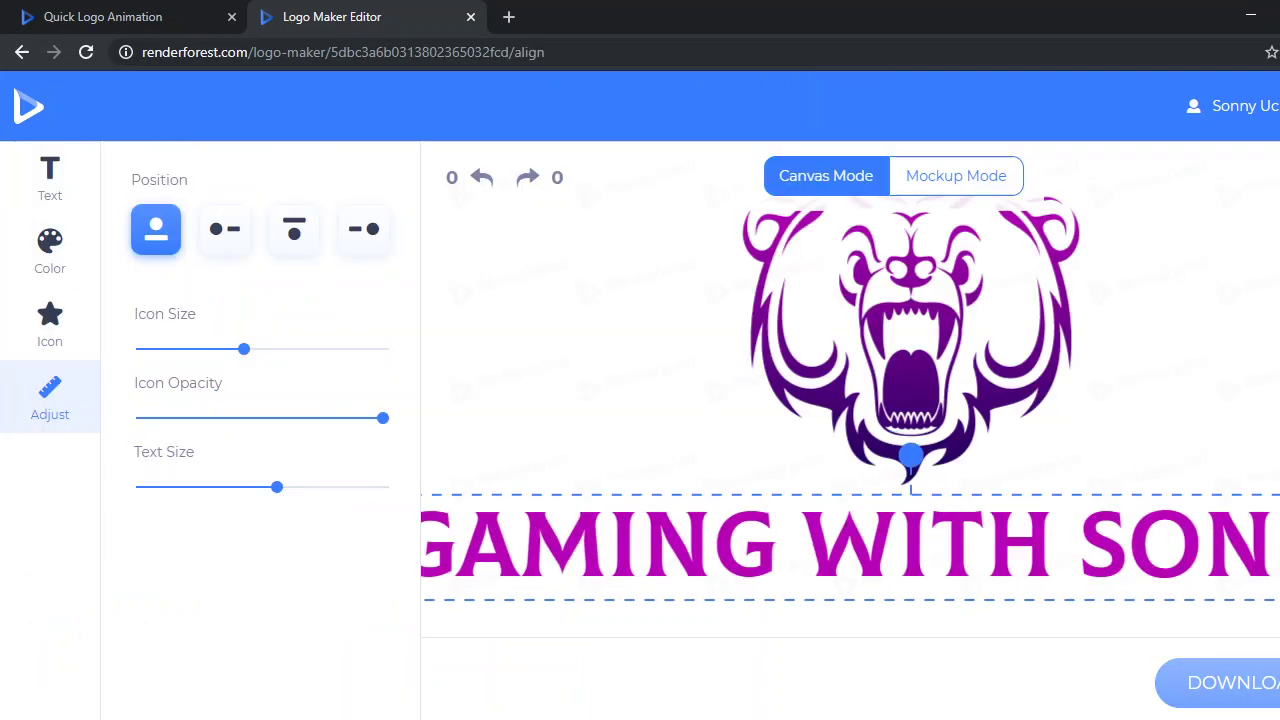
pyautogui.click(1218, 682)
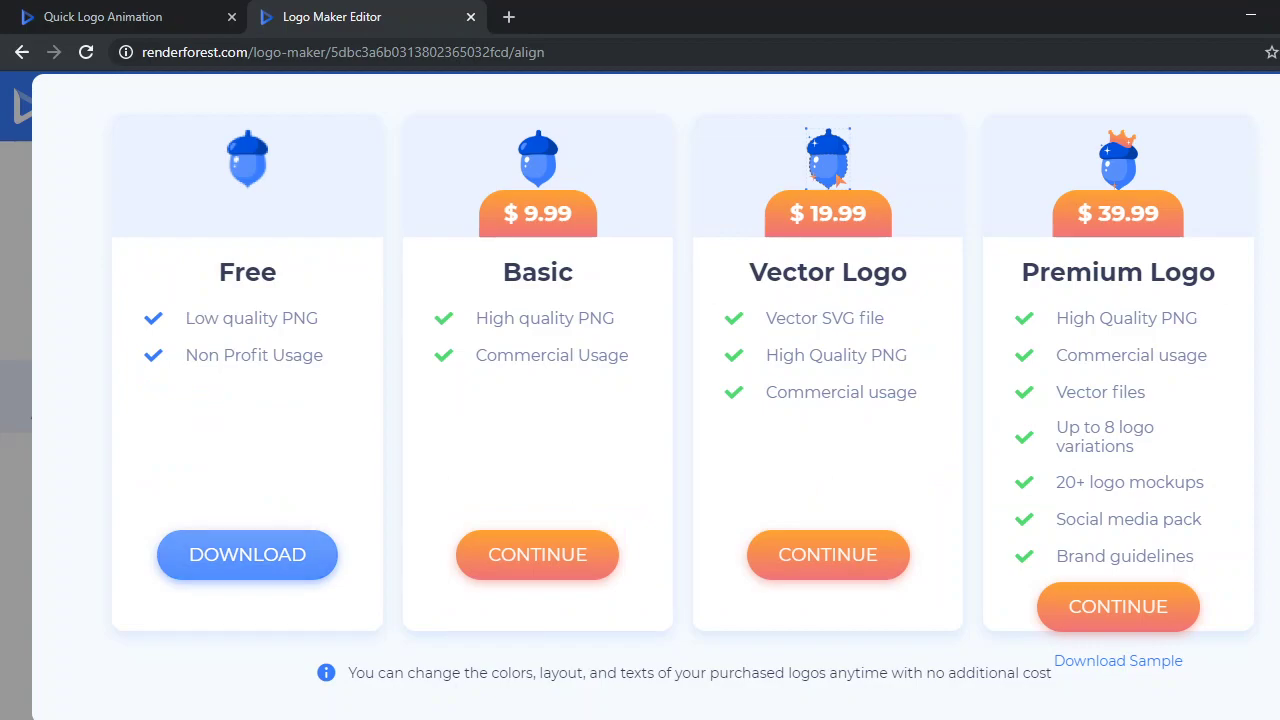
# Download the bear logo on the Free plan and return to the Quick Logo Animation tab.
pyautogui.click(247, 554)
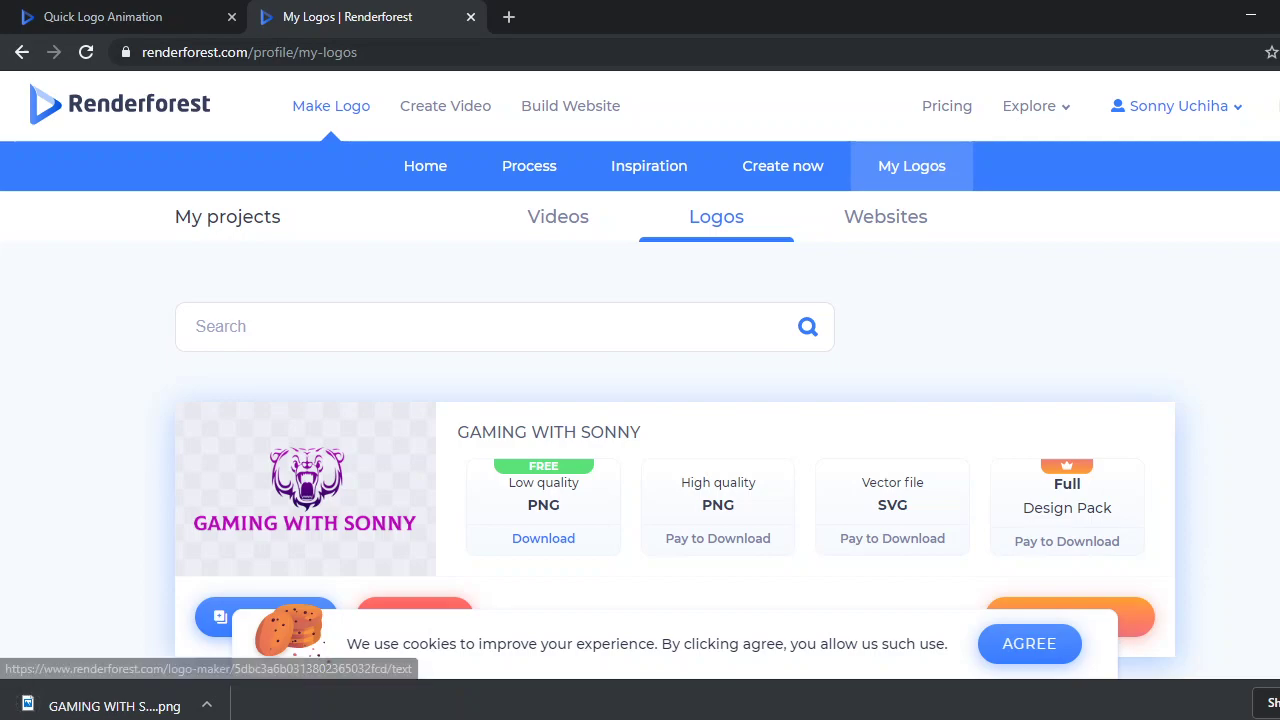
pyautogui.click(100, 17)
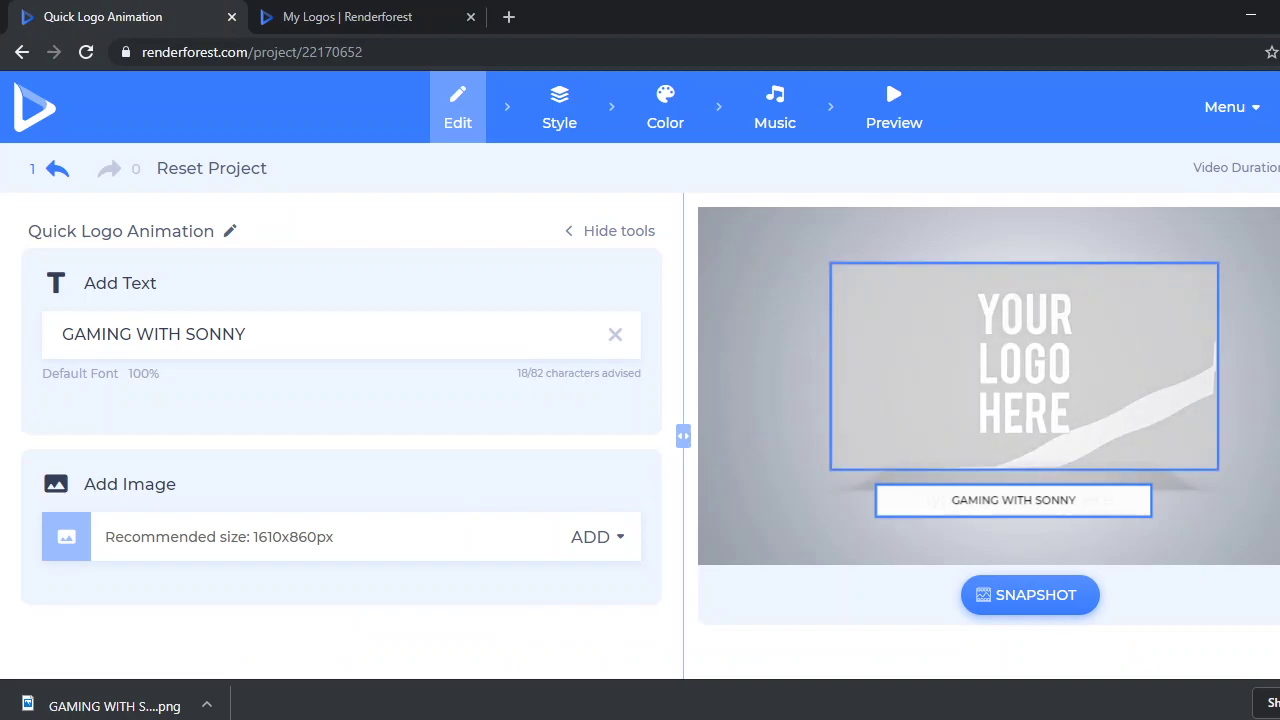
# Upload GAMING WITH SONNY _thumbnail.png from Downloads as the animation's logo image.
pyautogui.click(1024, 365)
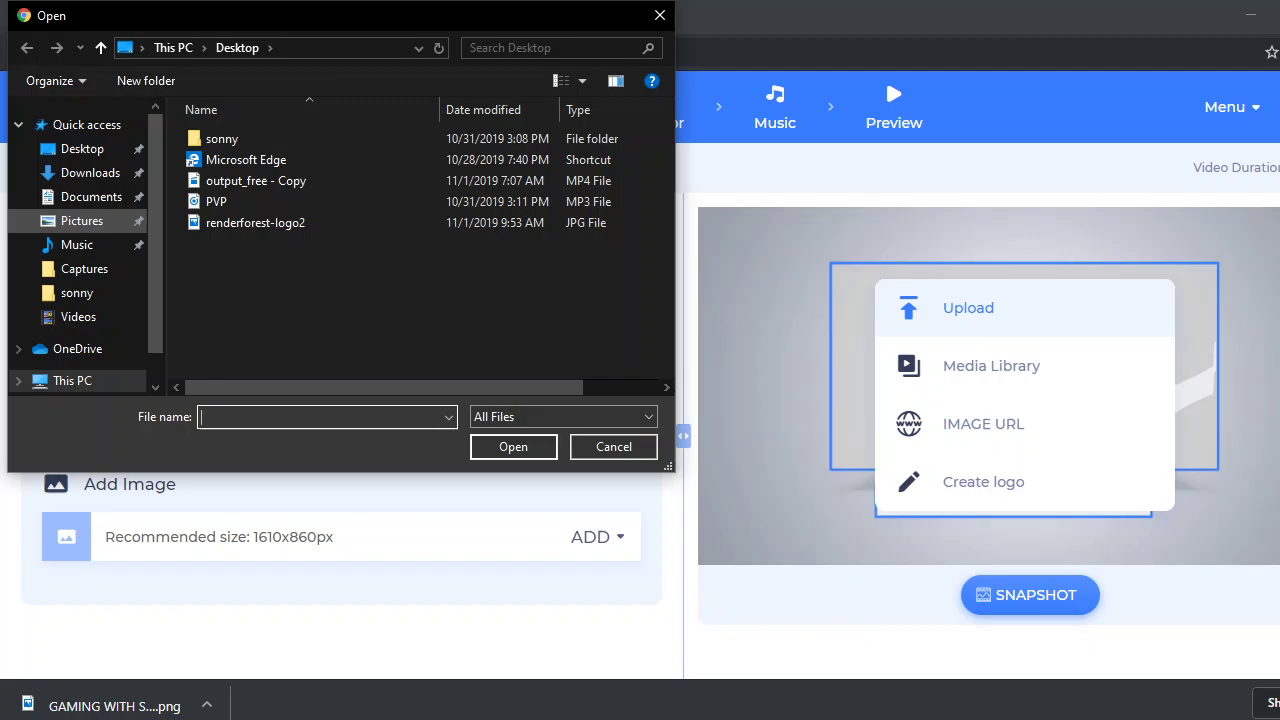
pyautogui.click(90, 172)
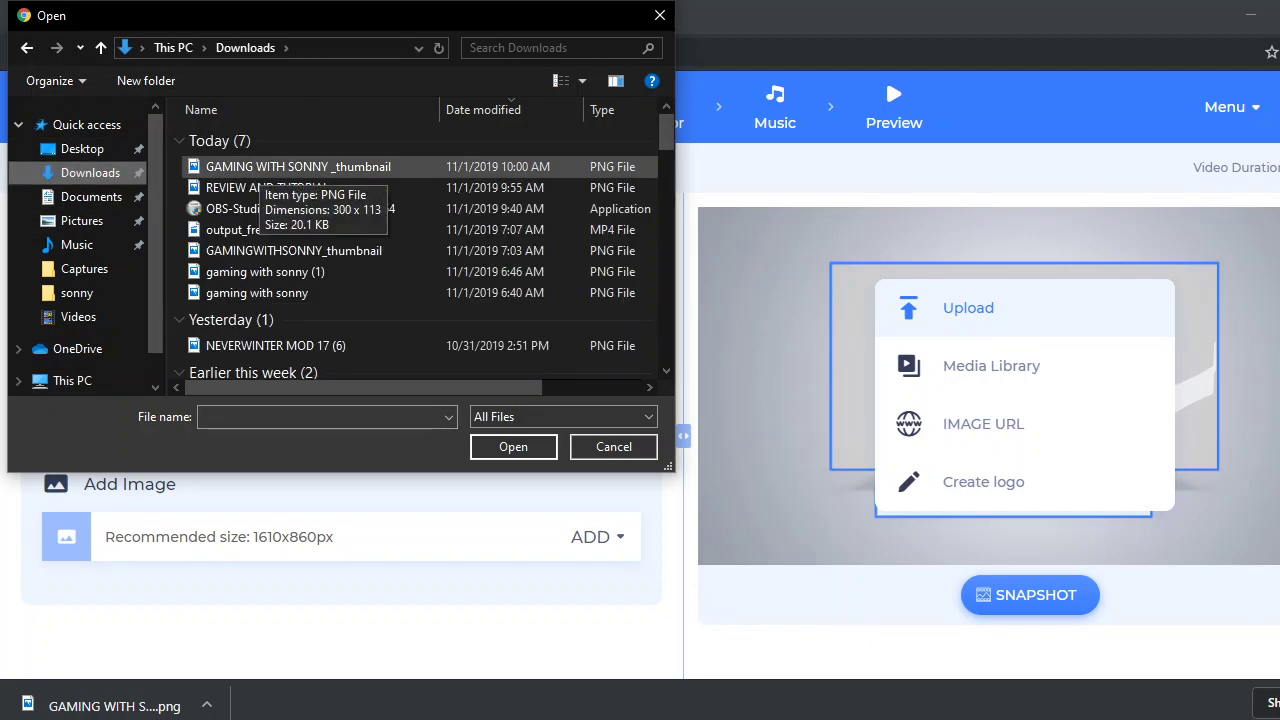
pyautogui.doubleClick(255, 167)
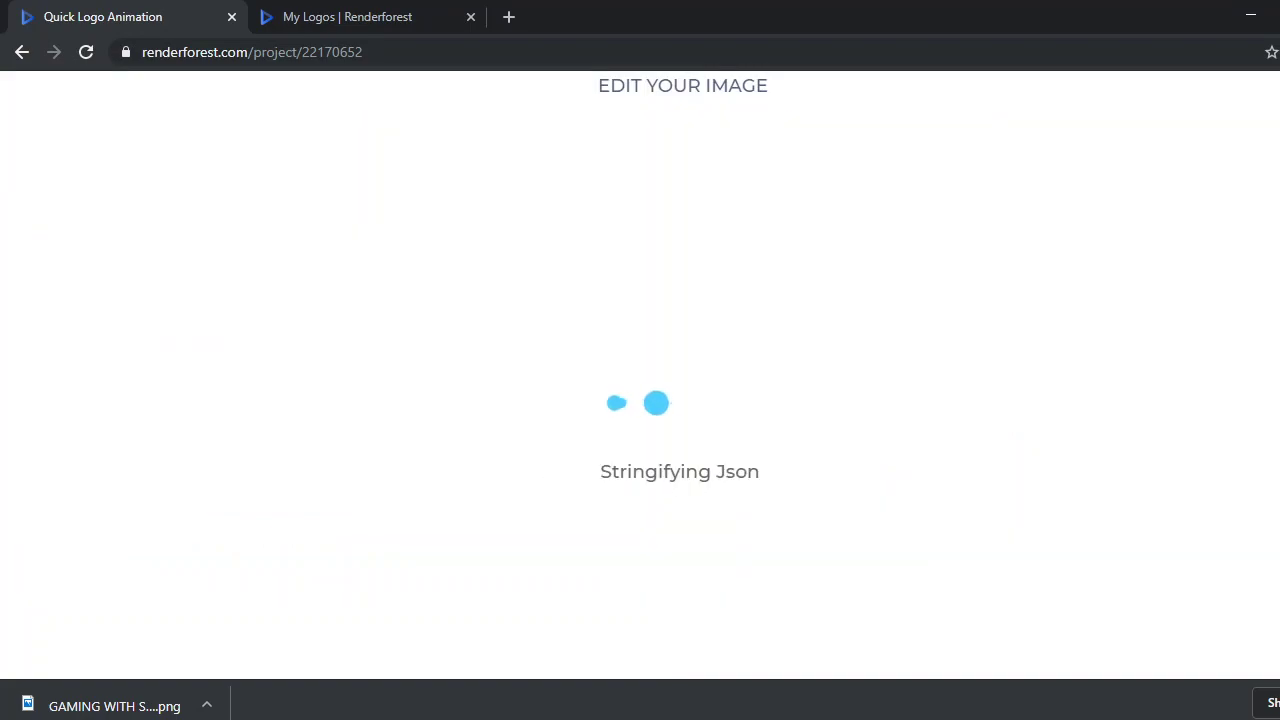
pyautogui.click(809, 537)
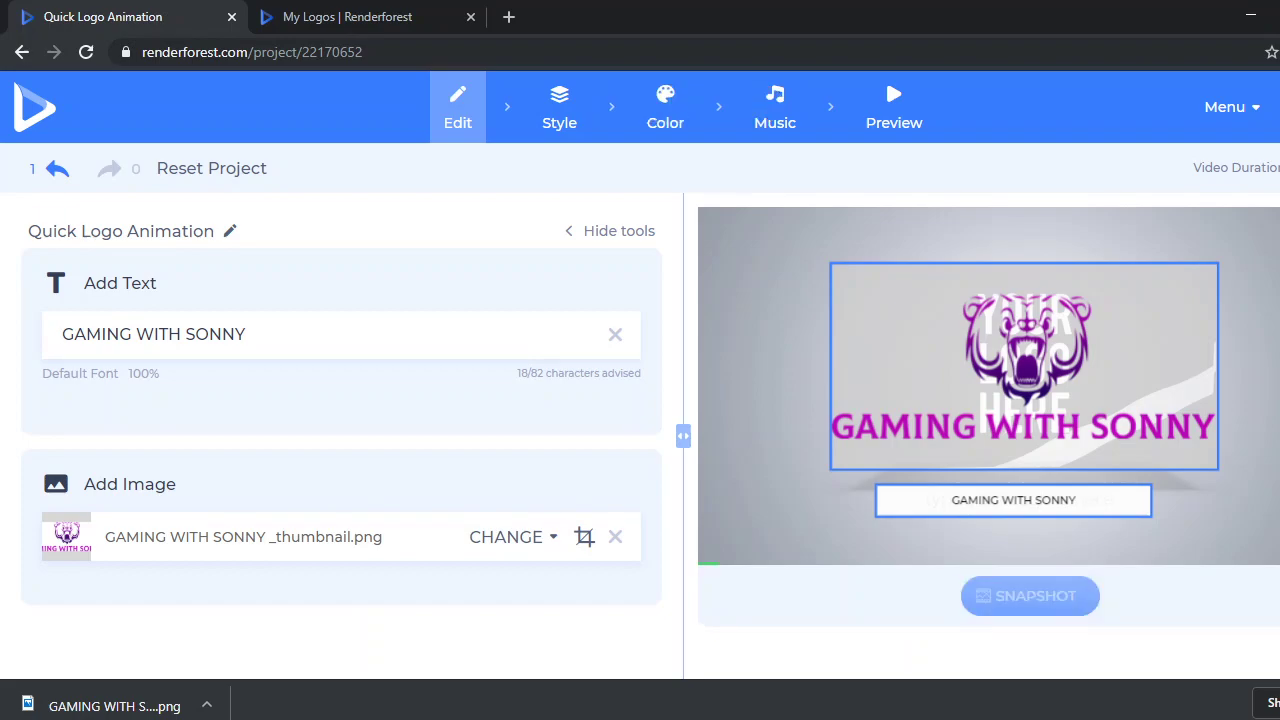
# Pick the fourth Look card in the Style step, review the fonts, then go to Color.
pyautogui.click(559, 107)
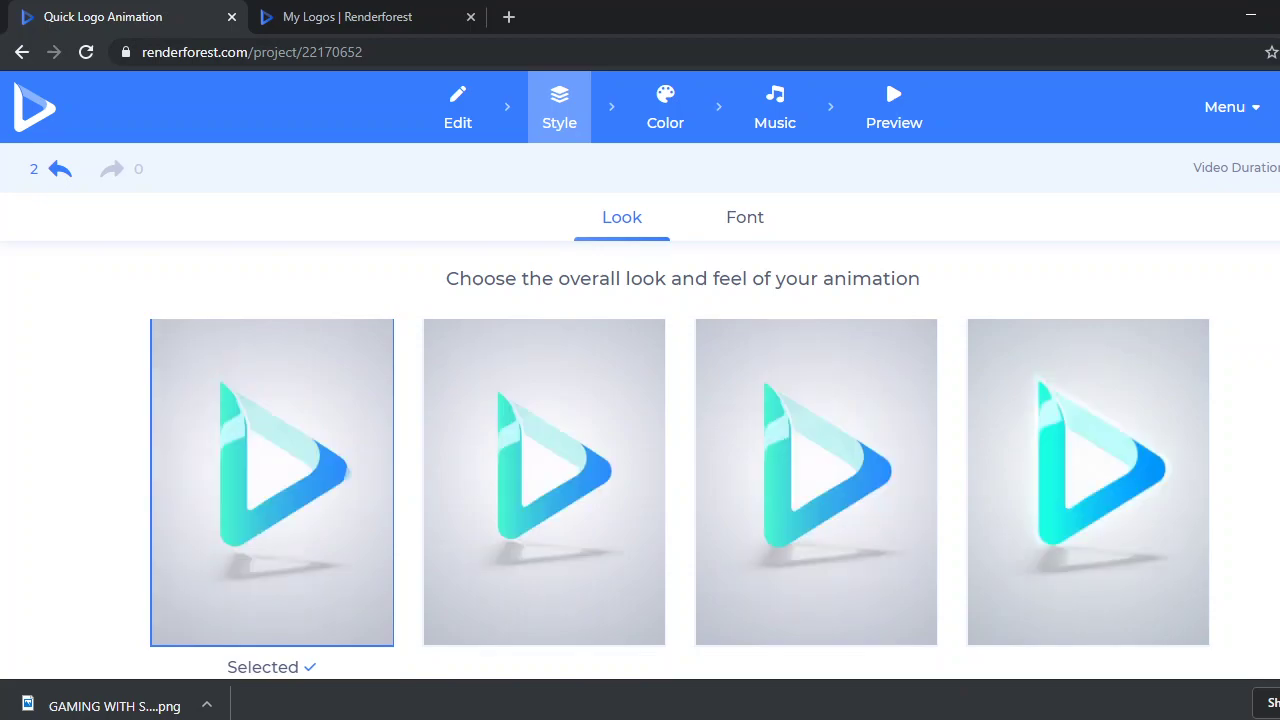
pyautogui.click(1088, 480)
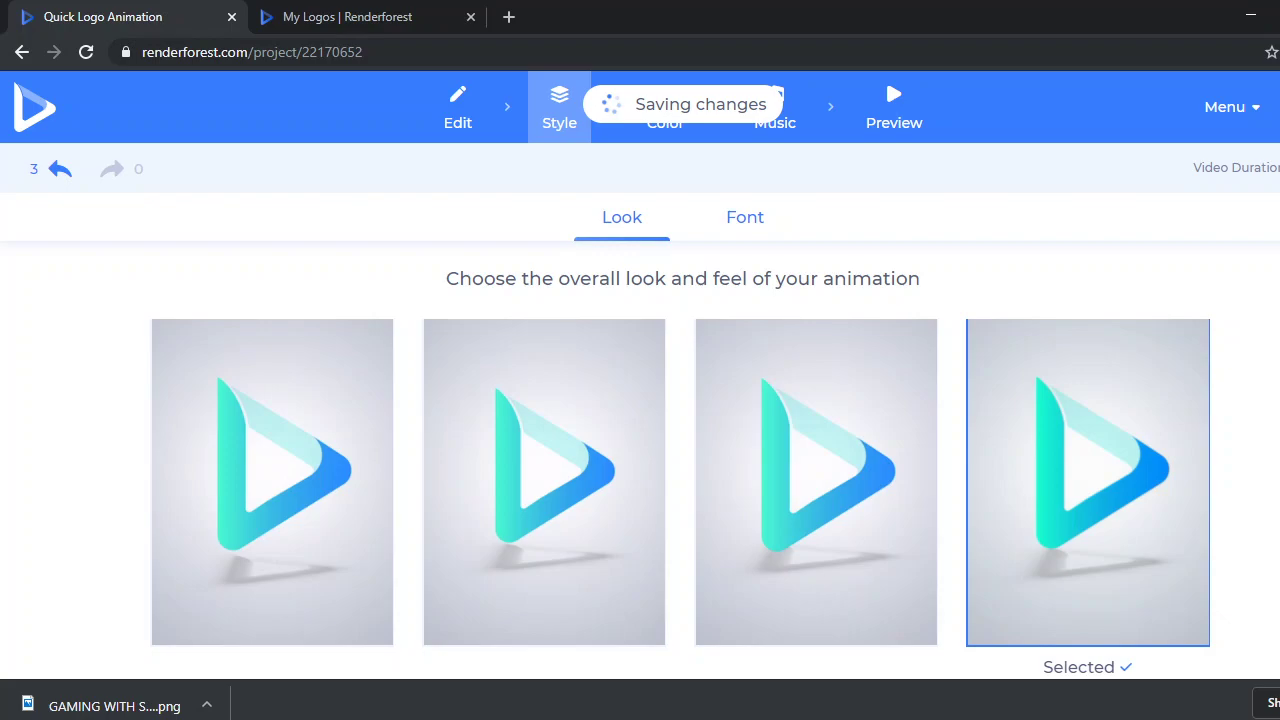
pyautogui.click(745, 217)
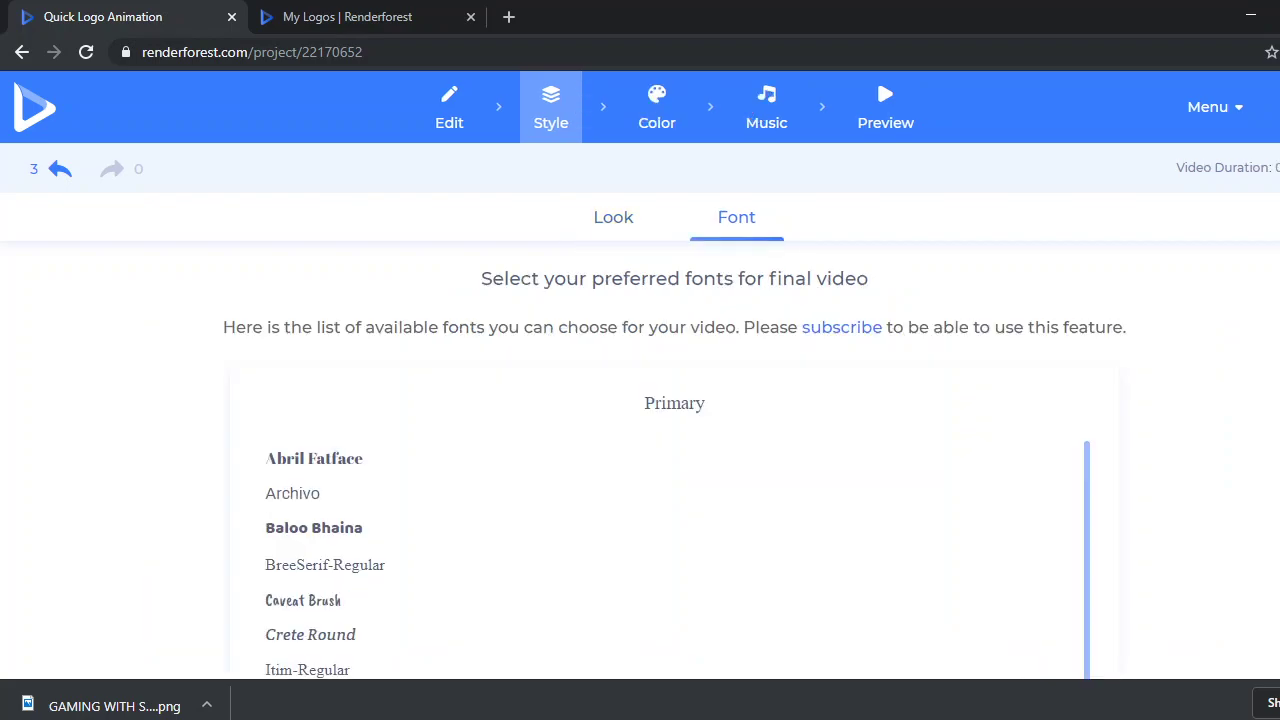
pyautogui.click(657, 107)
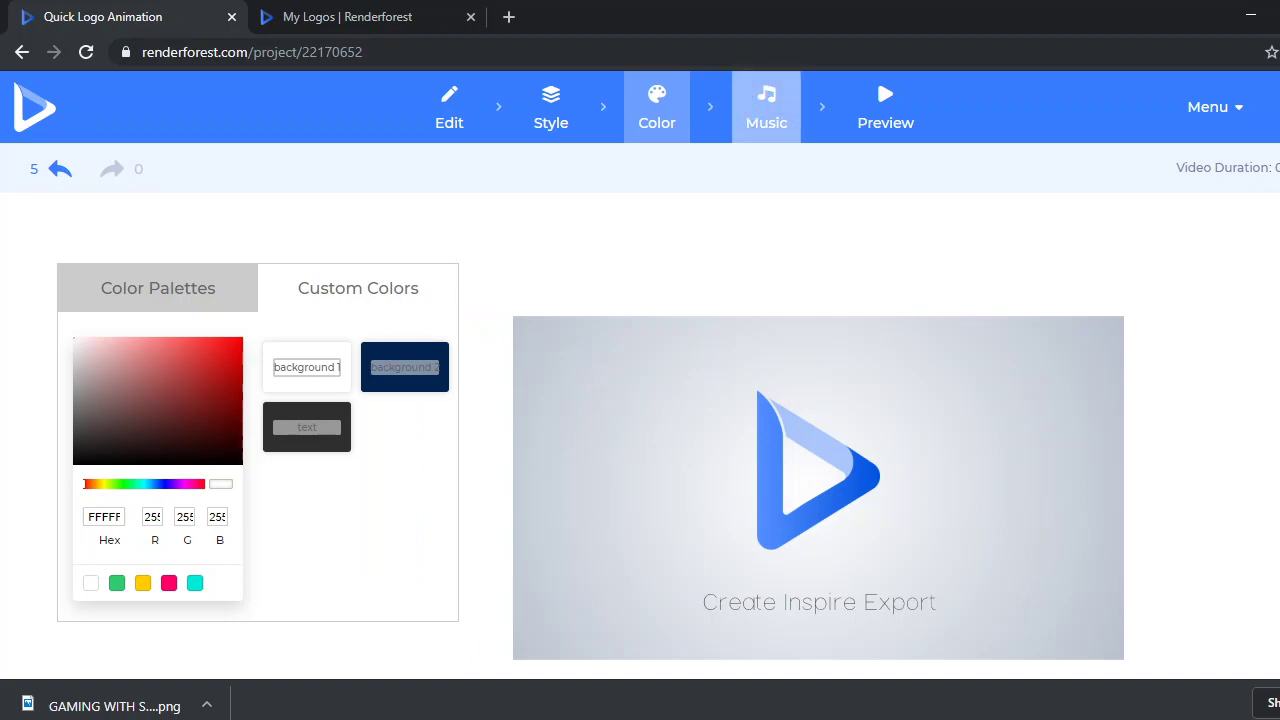
# Audition the Business ident and Elegant Logo Intro tracks in the Music step.
pyautogui.click(766, 107)
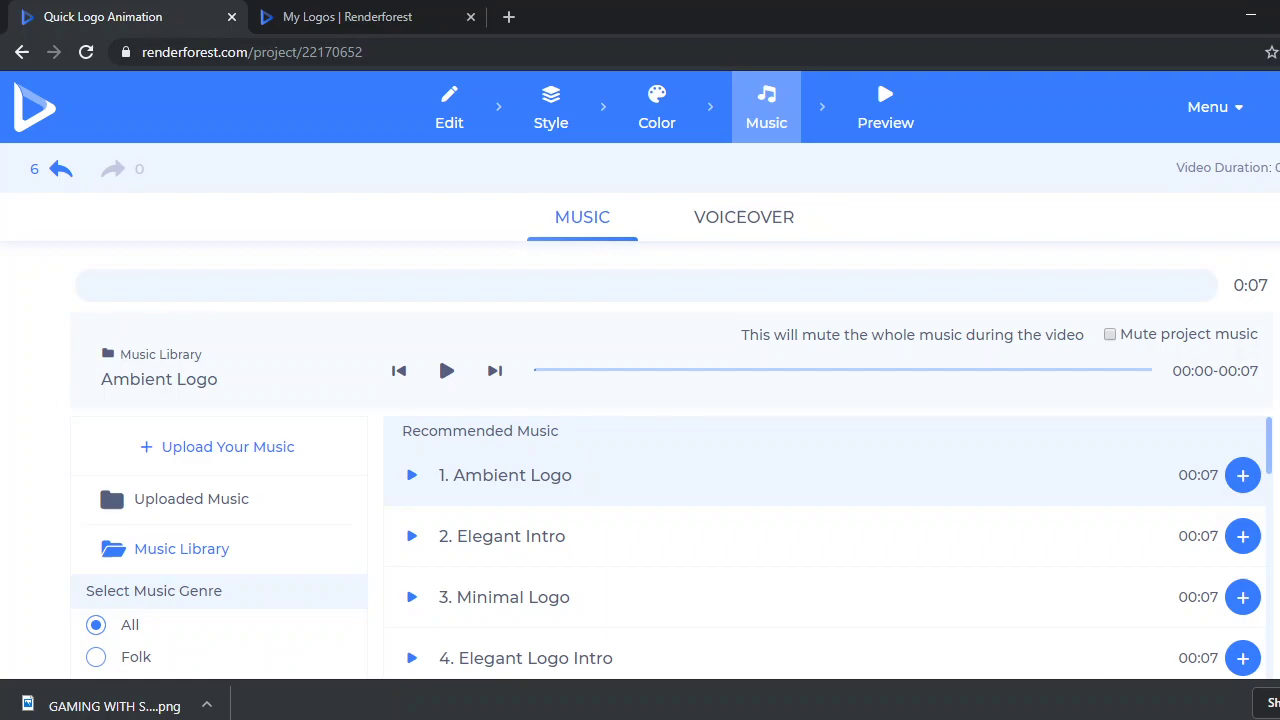
pyautogui.scroll(-2, 672, 474)
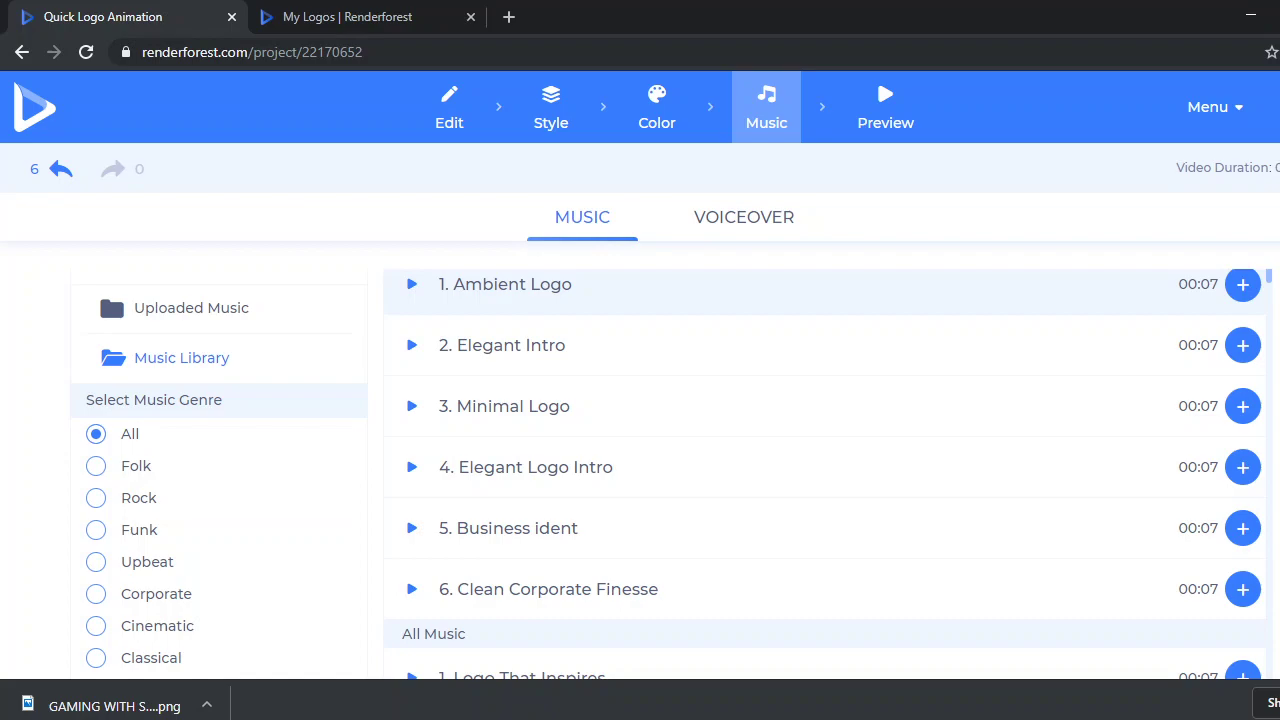
pyautogui.click(411, 528)
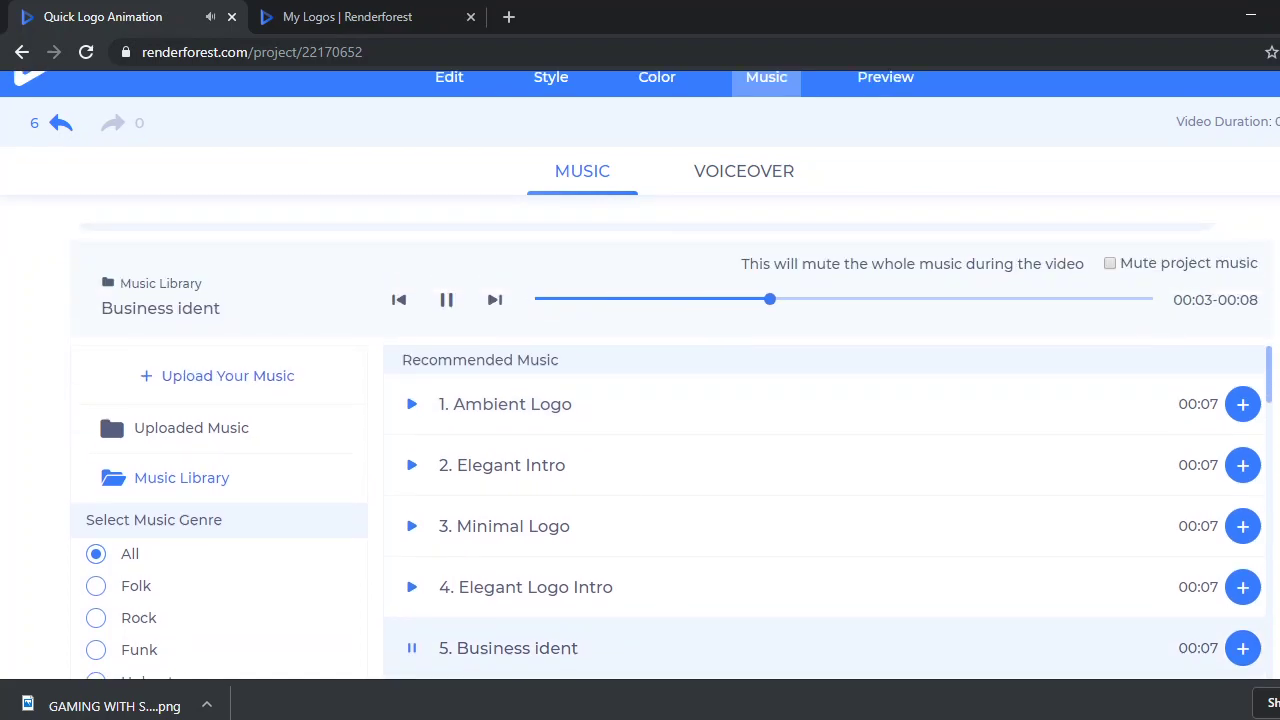
pyautogui.scroll(-2, 672, 458)
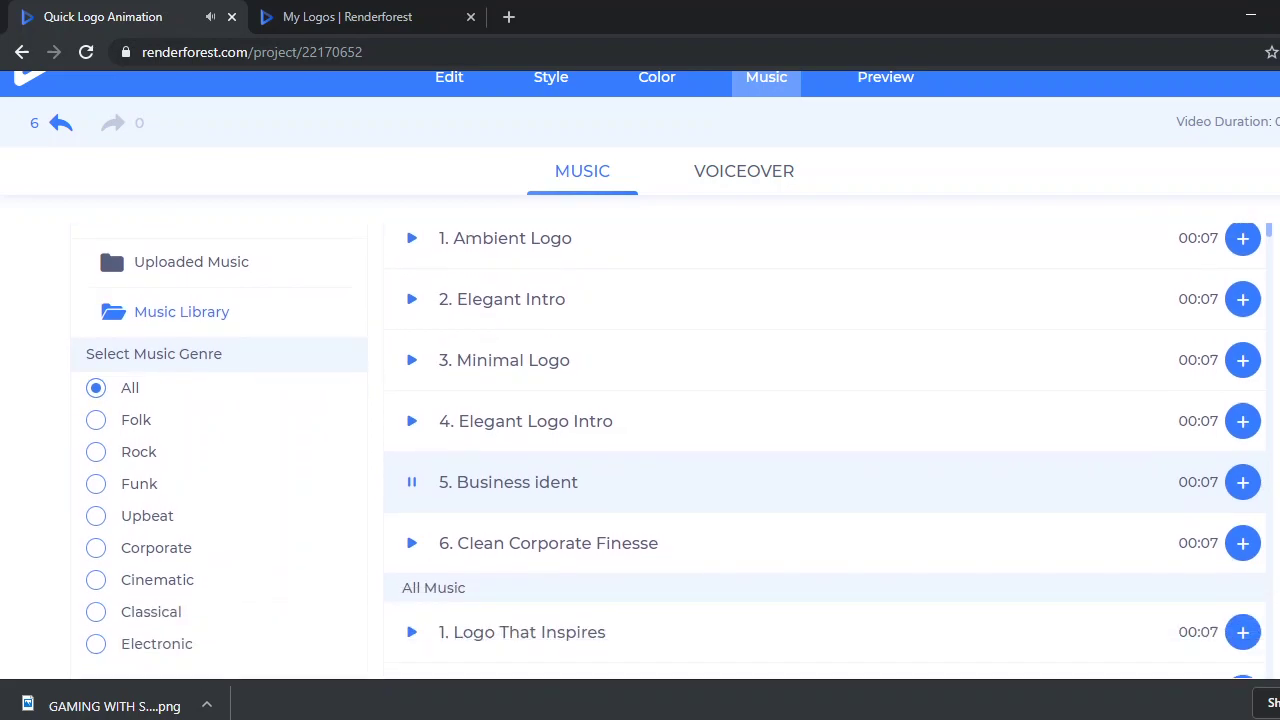
pyautogui.click(411, 421)
# Listen to Sounds of Harmony and settle on it as the background music.
pyautogui.scroll(3, 411, 421)
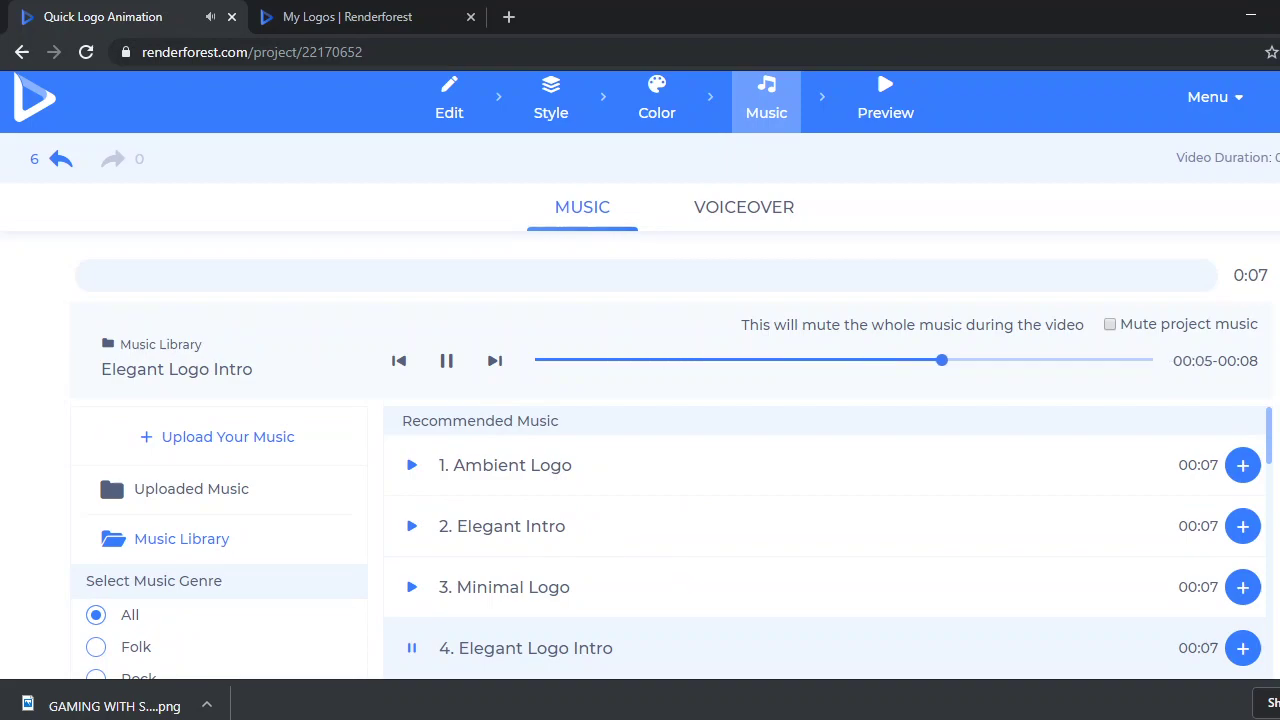
pyautogui.scroll(-3, 825, 540)
pyautogui.scroll(-2, 825, 540)
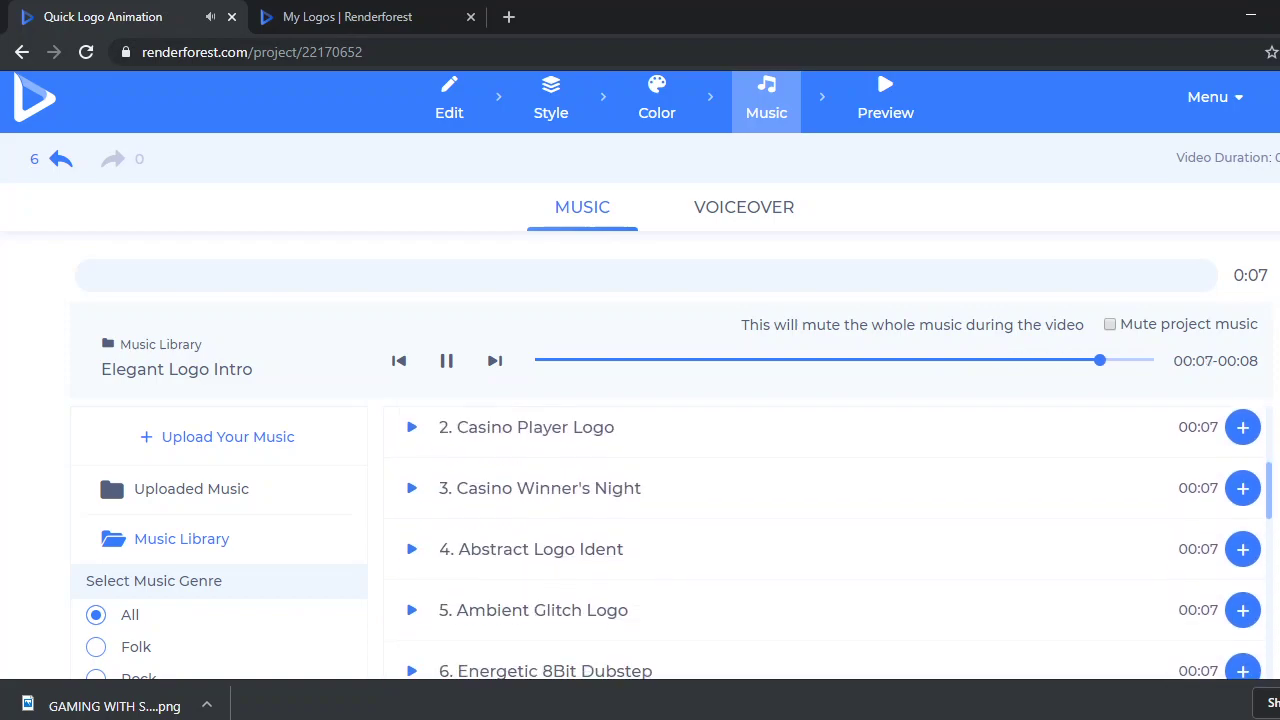
pyautogui.scroll(-2, 825, 540)
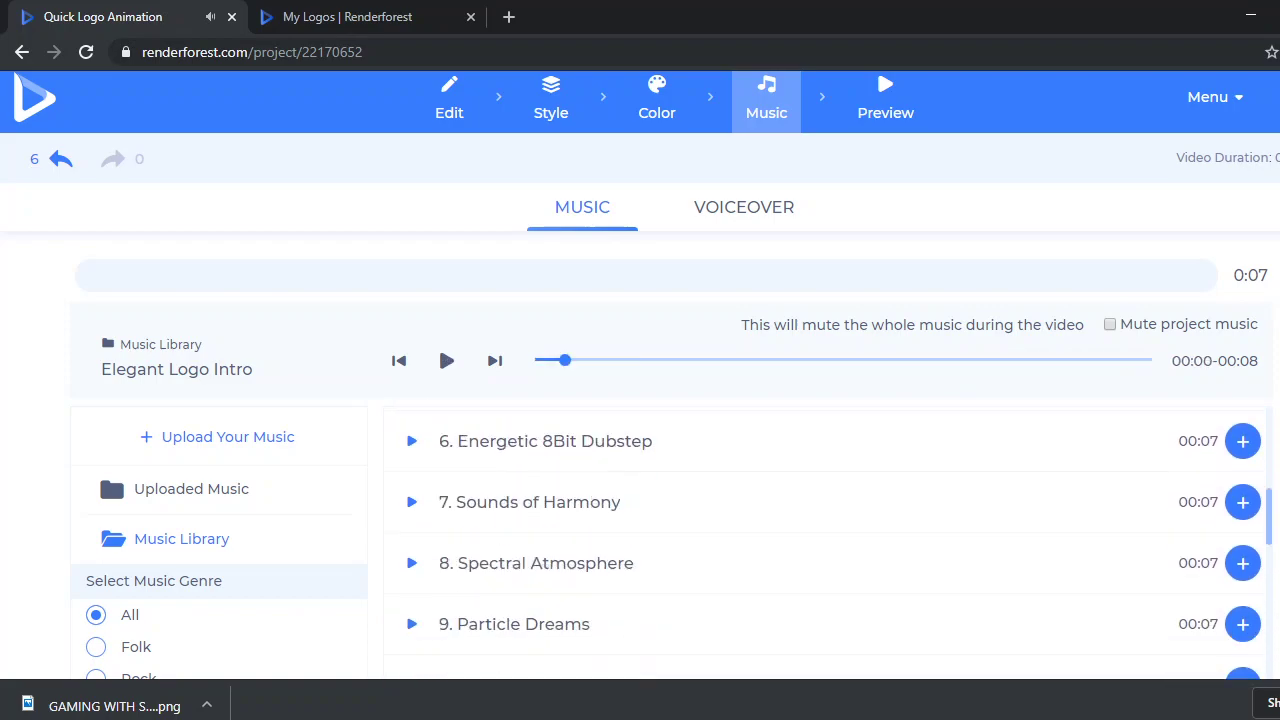
pyautogui.click(411, 502)
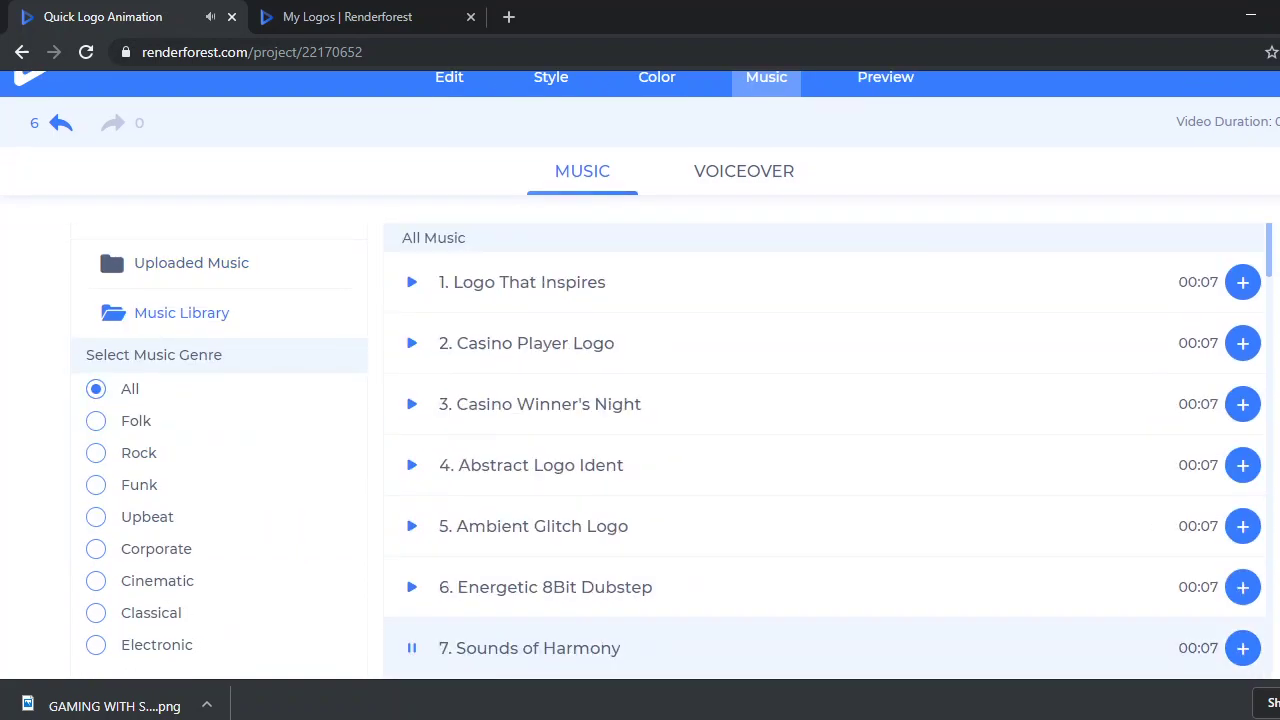
pyautogui.scroll(1, 640, 375)
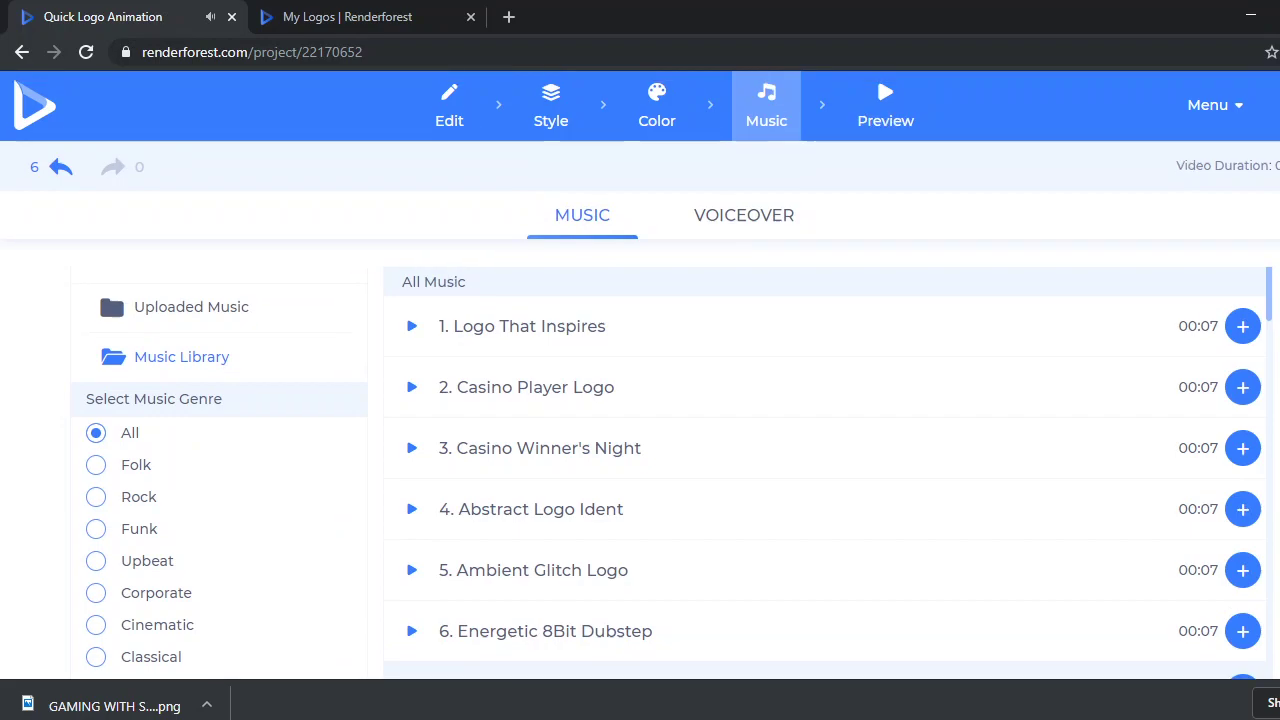
pyautogui.scroll(-1, 640, 375)
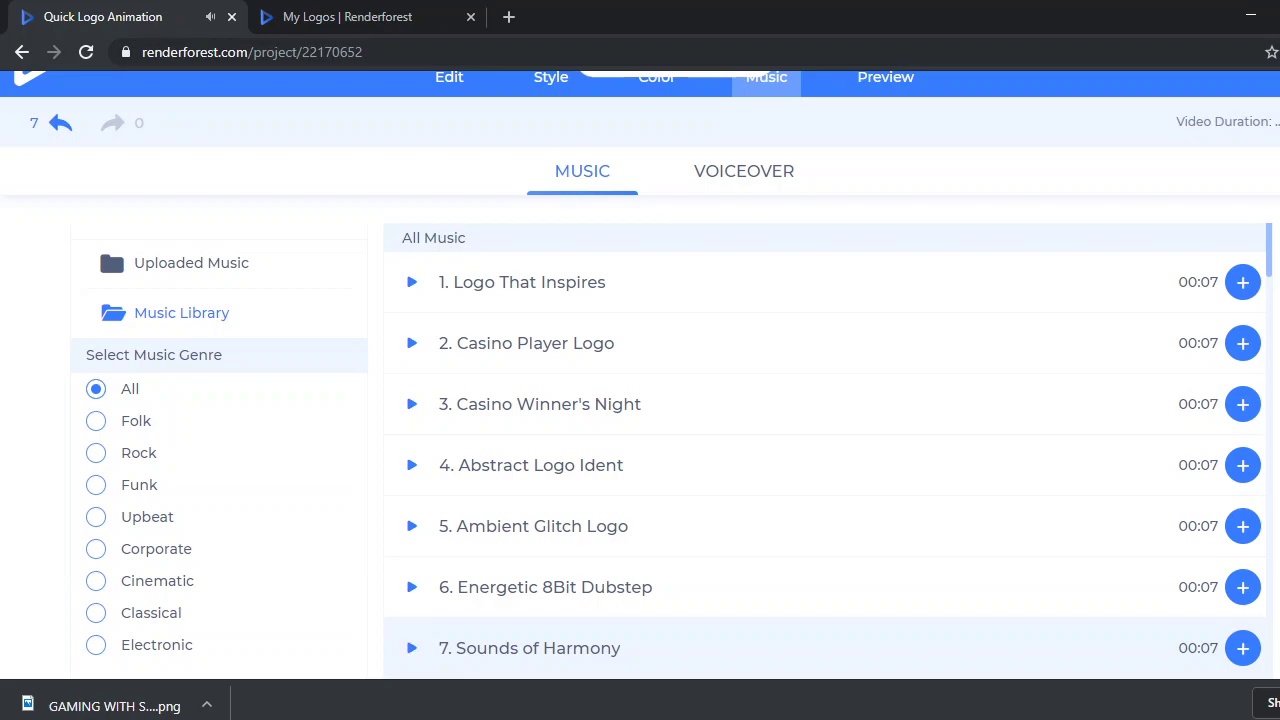
pyautogui.scroll(1, 640, 375)
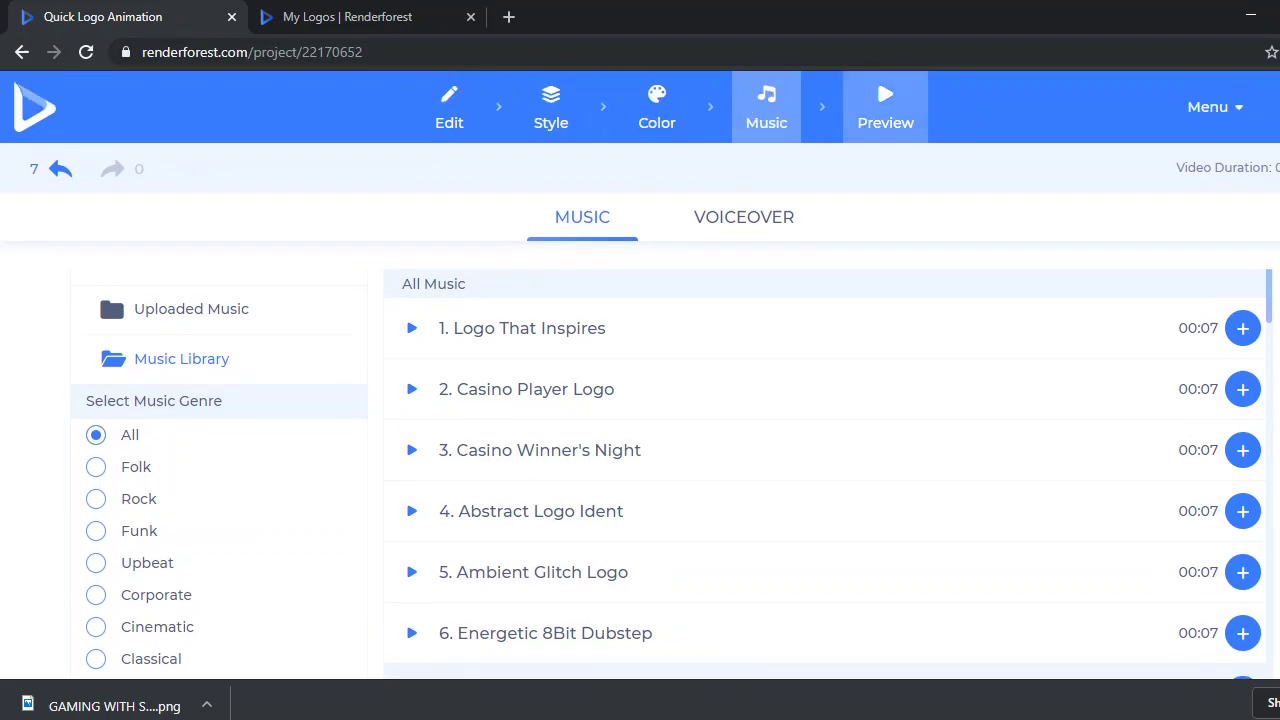
# Open the Preview step to render a free preview of the logo animation.
pyautogui.click(916, 107)
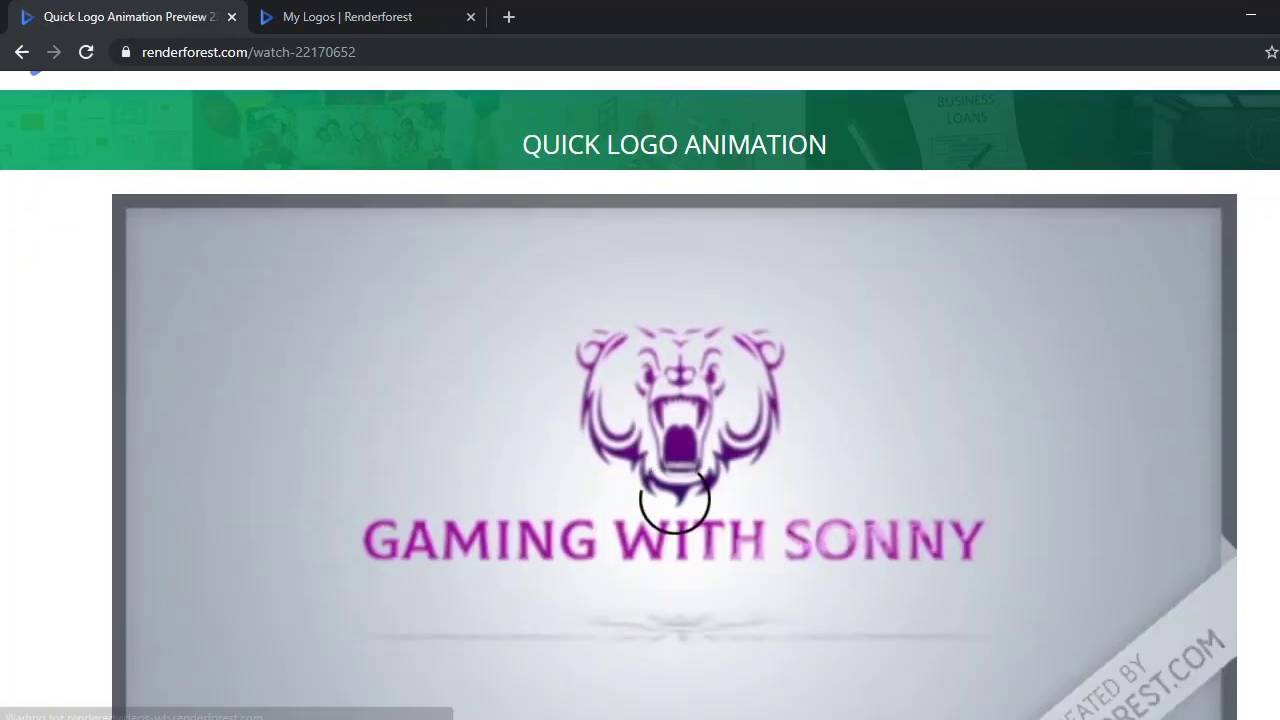
# Play the seven-second GAMING WITH SONNY bear logo preview on the watch page to its end.
pyautogui.scroll(-3, 640, 400)
pyautogui.scroll(2, 640, 400)
pyautogui.scroll(1, 640, 400)
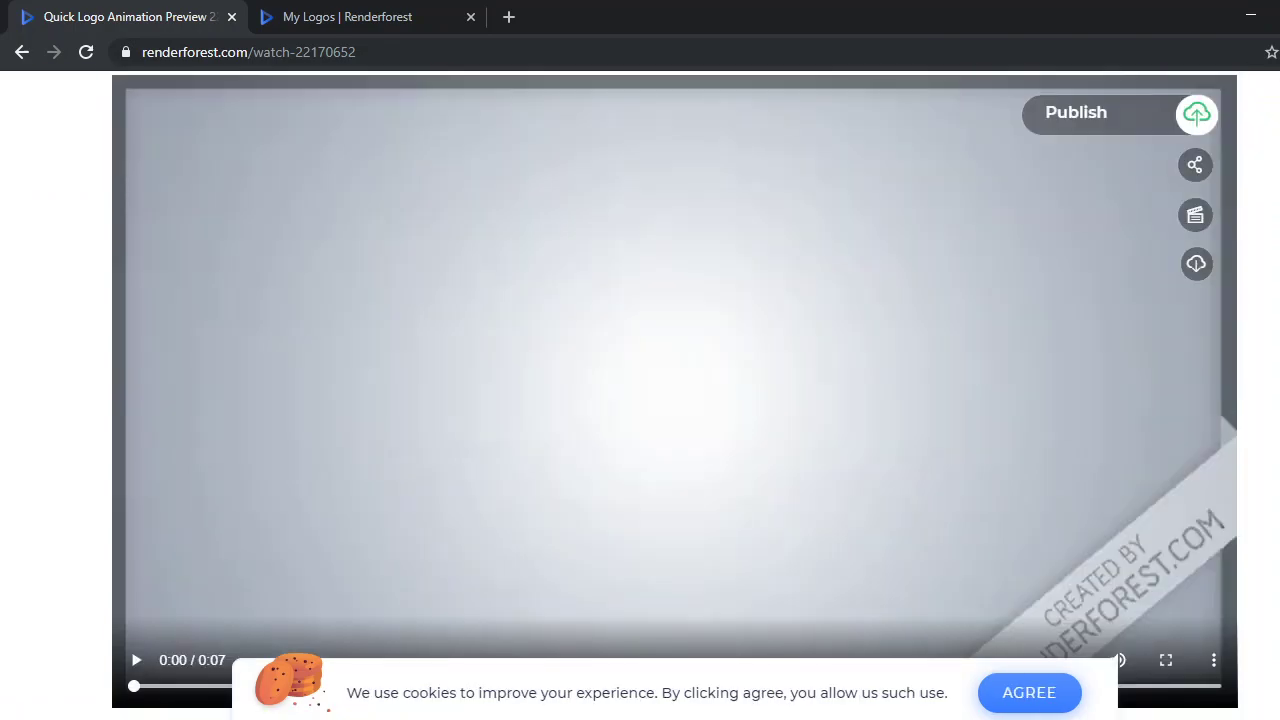
pyautogui.press('space')
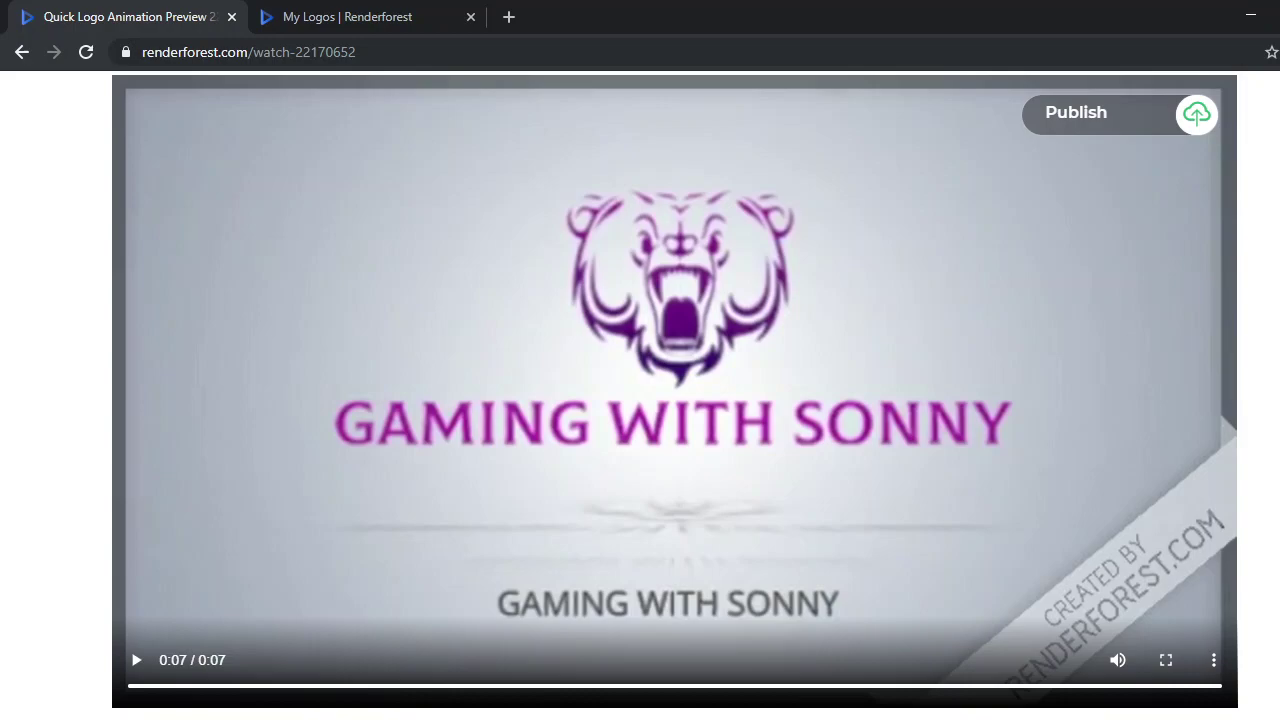
pyautogui.scroll(2, 640, 400)
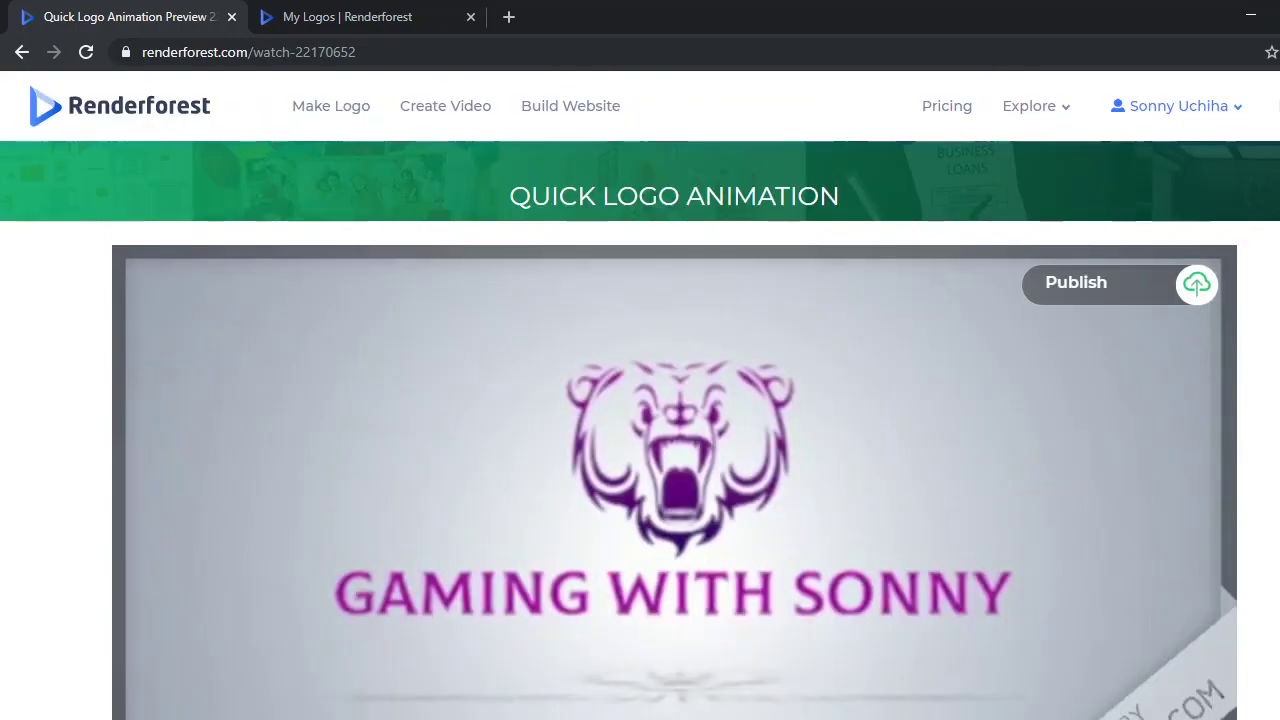